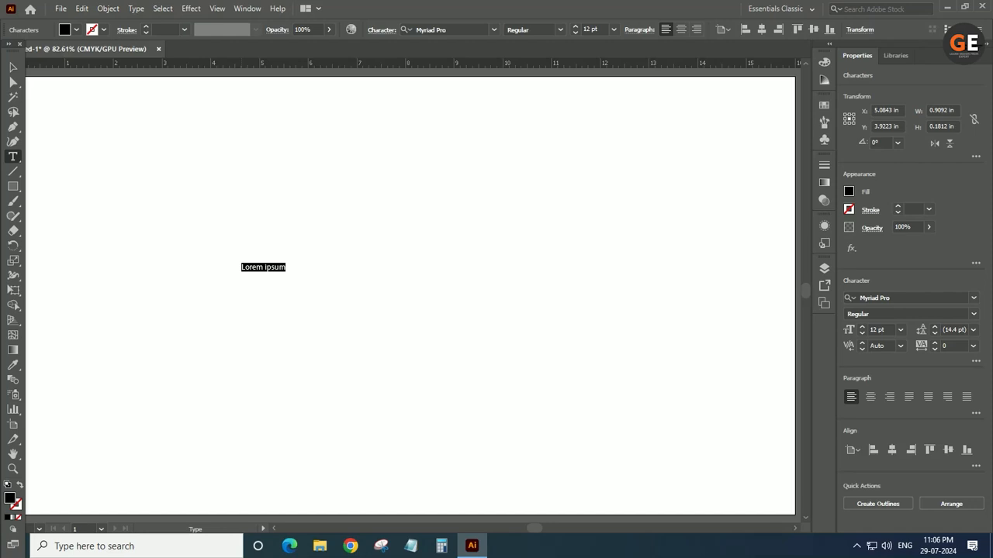
Step: Replace the placeholder text on the artboard with NIGHTLIFE and finish text editing
{"action": "key", "text": "ctrl+a"}
{"action": "type", "text": "NIGHT"}
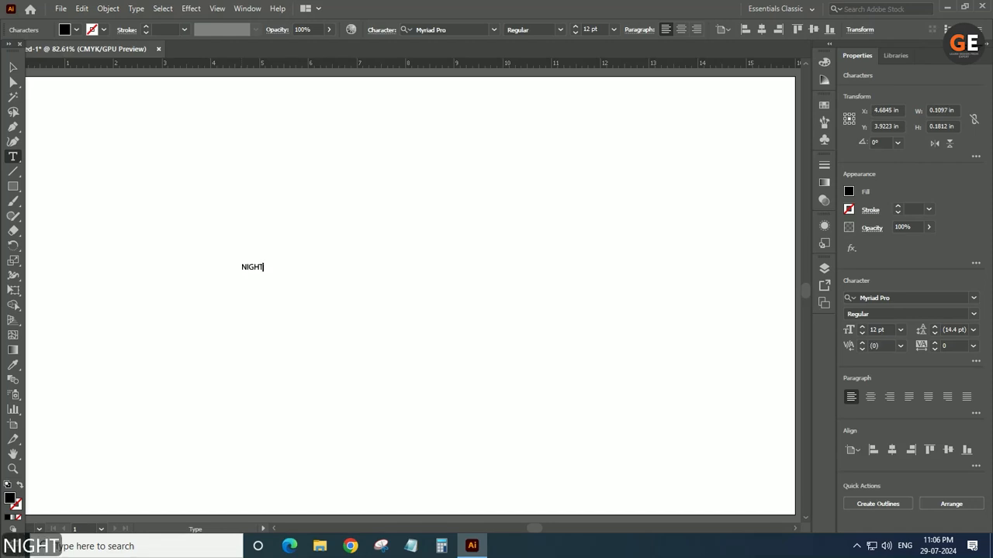
{"action": "type", "text": "LIFE"}
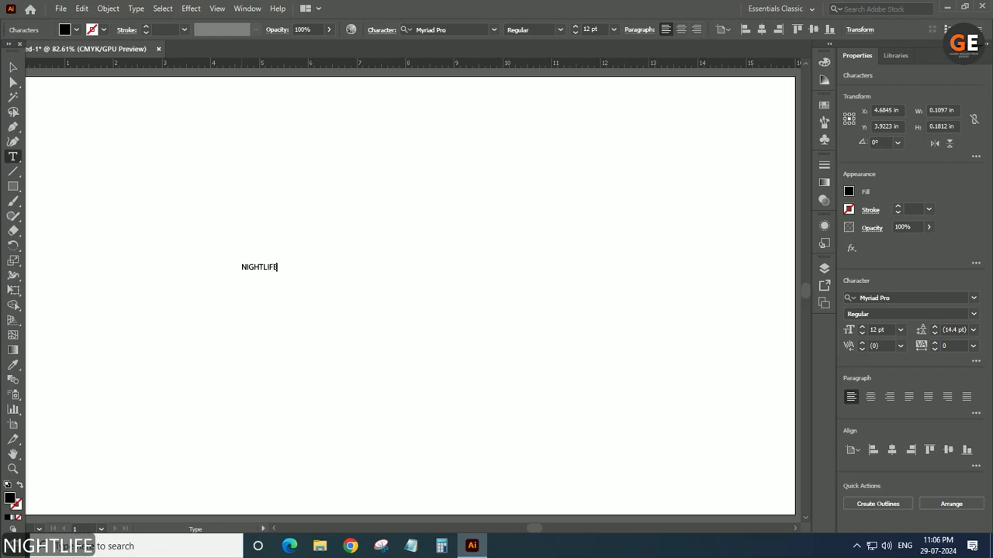
{"action": "key", "text": "Escape"}
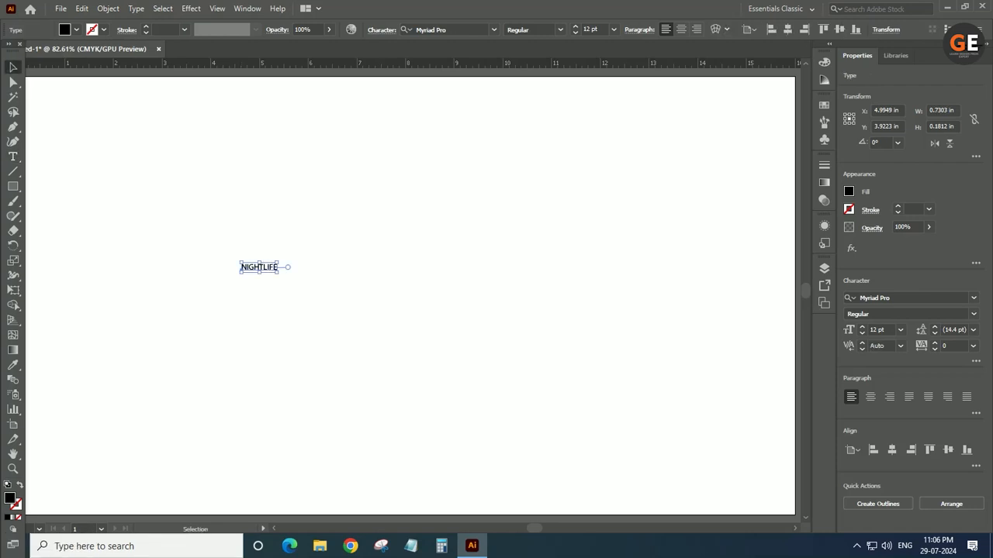
Step: Enlarge the NIGHTLIFE text proportionally to about 12.55 in wide and move it near the artboard's centre
{"action": "left_click_drag", "start_coordinate": [278, 271], "coordinate": [641, 462]}
{"action": "left_click_drag", "start_coordinate": [484, 324], "coordinate": [347, 249]}
{"action": "left_click_drag", "start_coordinate": [502, 287], "coordinate": [740, 450]}
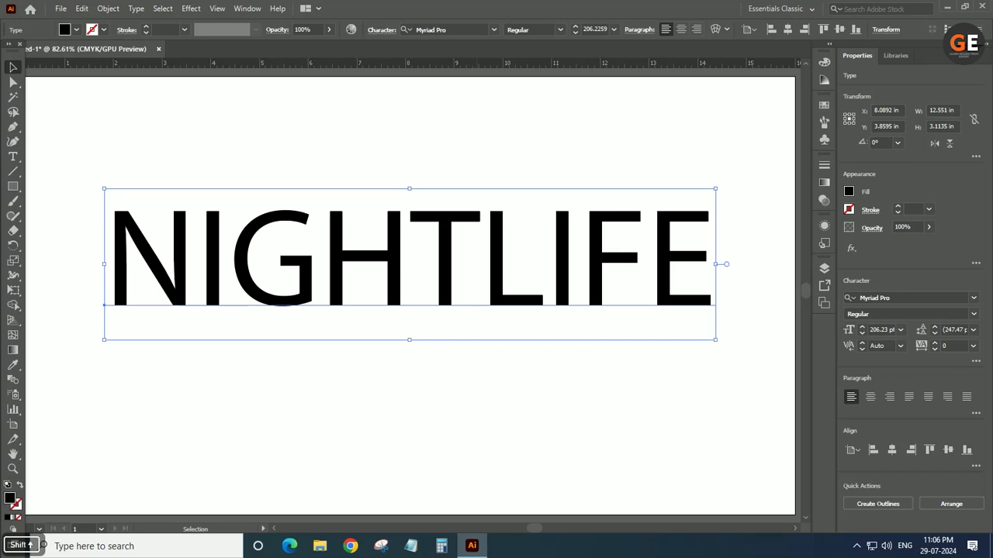
{"action": "left_click_drag", "start_coordinate": [463, 267], "coordinate": [415, 305]}
Step: Set the font family of the NIGHTLIFE text to Acumin Variable Concept
{"action": "left_click", "coordinate": [494, 30]}
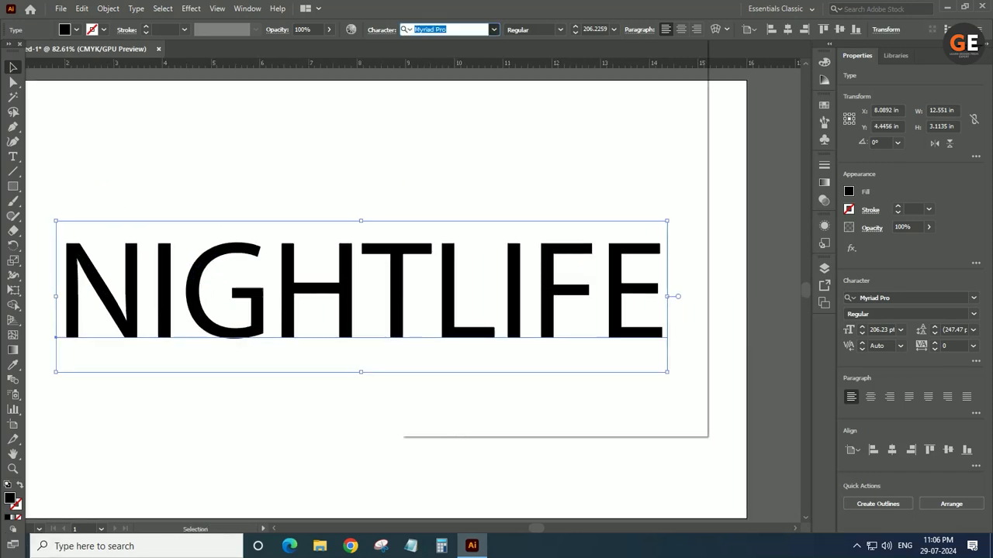
{"action": "type", "text": "ACU"}
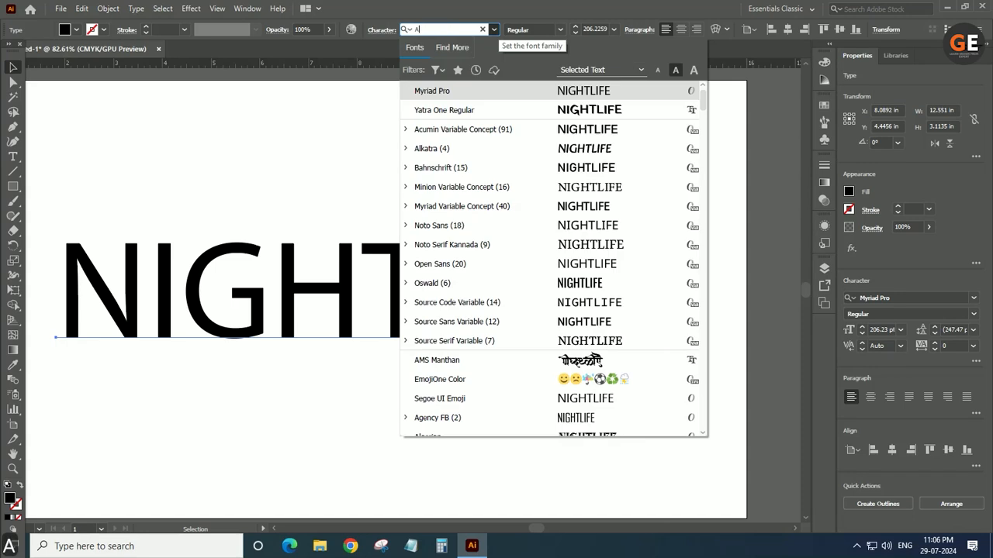
{"action": "key", "text": "Down"}
{"action": "key", "text": "Down"}
{"action": "key", "text": "Down"}
{"action": "key", "text": "Down"}
{"action": "key", "text": "Down"}
{"action": "key", "text": "Down"}
{"action": "key", "text": "Down"}
{"action": "key", "text": "Down"}
{"action": "key", "text": "Down"}
{"action": "key", "text": "Down"}
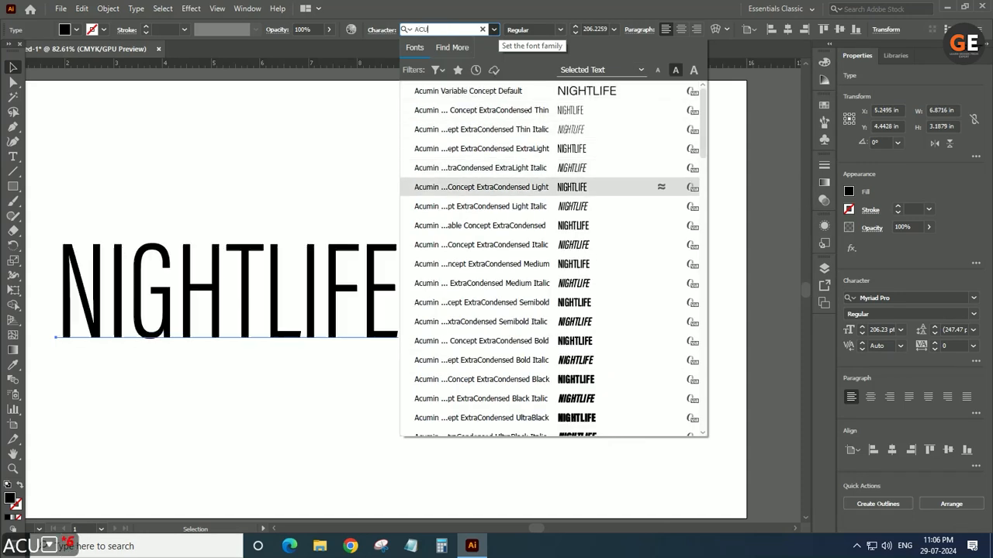
{"action": "key", "text": "Down"}
{"action": "key", "text": "Return"}
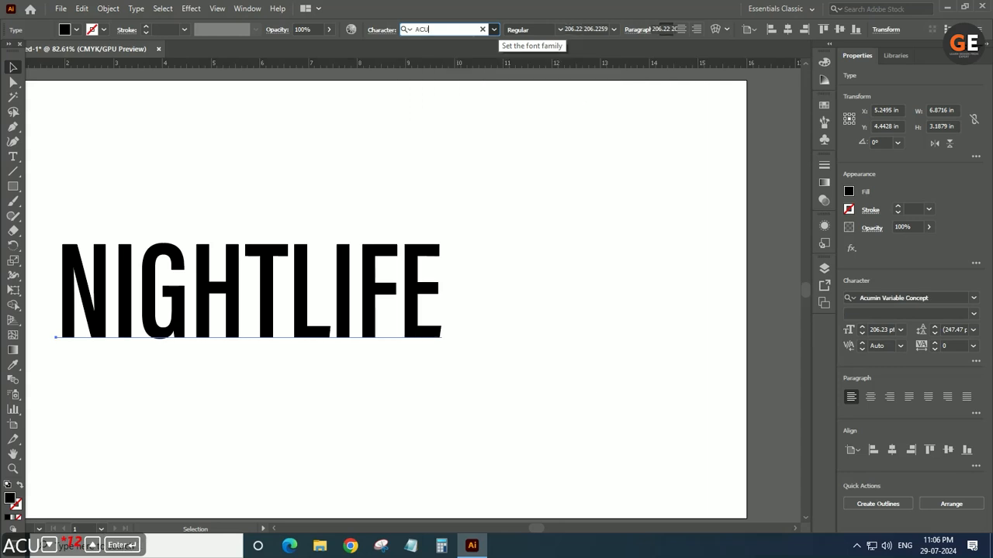
Step: Set the font style of the NIGHTLIFE text to ExtraCondensed UltraBlack
{"action": "left_click", "coordinate": [610, 30]}
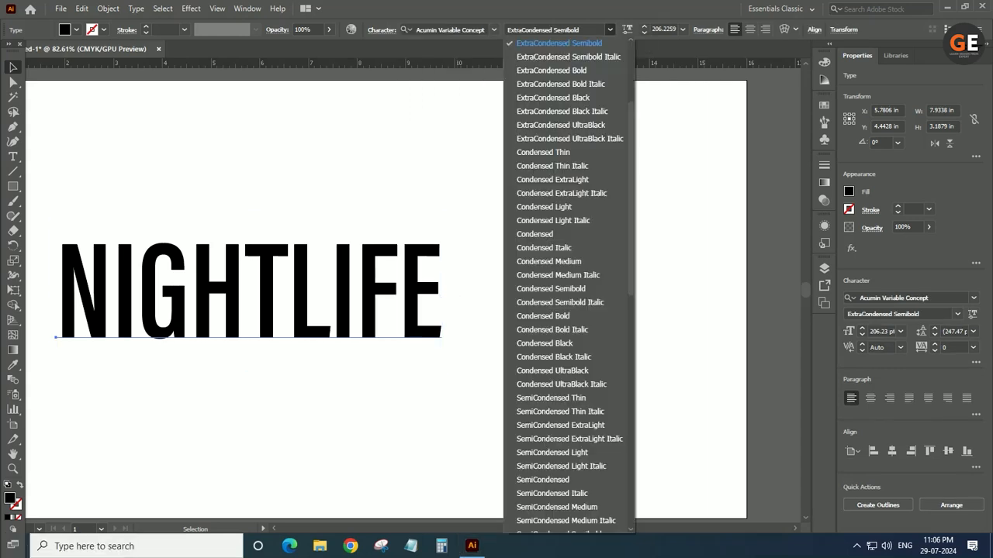
{"action": "key", "text": "Down"}
{"action": "key", "text": "Down"}
{"action": "key", "text": "Down"}
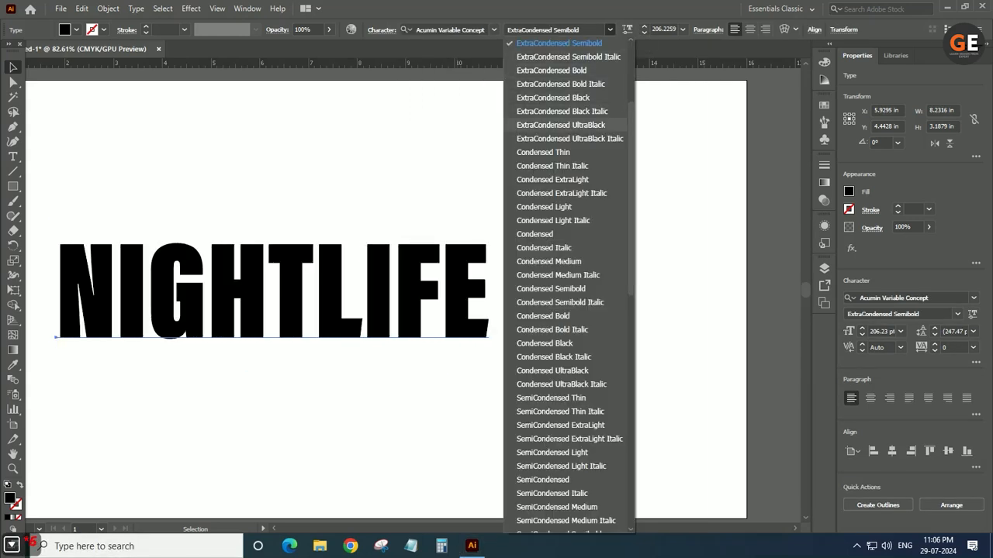
{"action": "key", "text": "Return"}
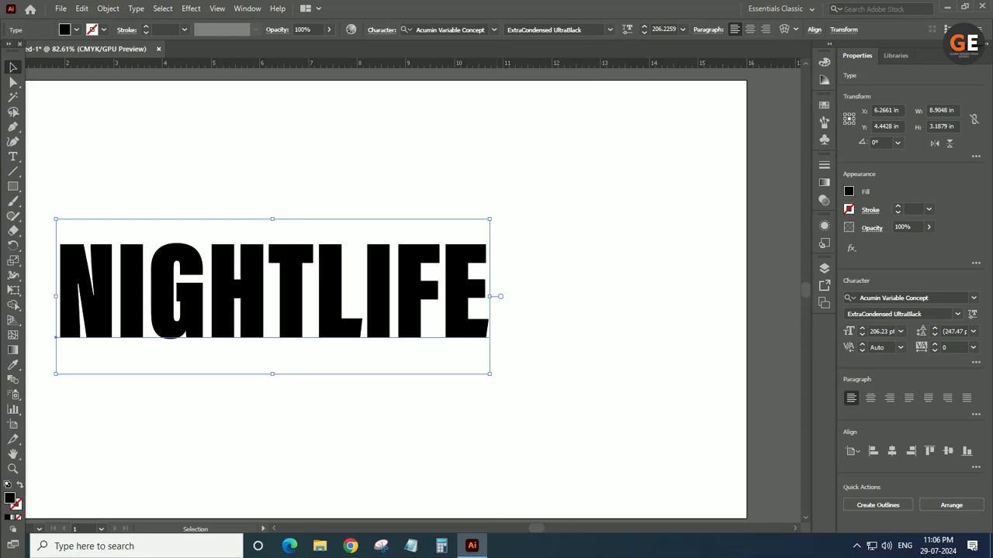
Step: Scale the NIGHTLIFE text up proportionally to fill most of the artboard's width, reposition it, and deselect it
{"action": "left_click_drag", "start_coordinate": [490, 374], "coordinate": [704, 418]}
{"action": "left_click_drag", "start_coordinate": [621, 332], "coordinate": [586, 320]}
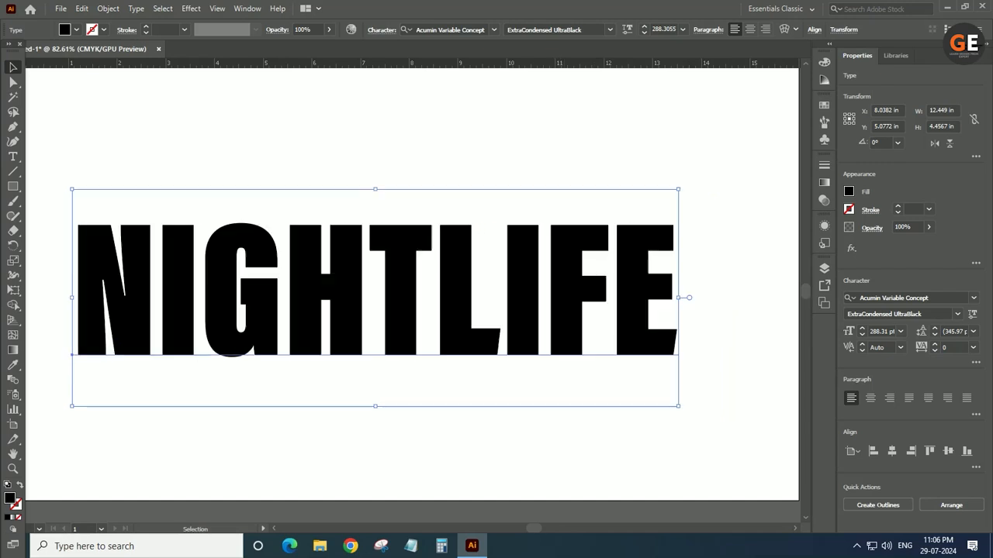
{"action": "left_click_drag", "start_coordinate": [678, 406], "coordinate": [746, 434]}
{"action": "left_click", "coordinate": [748, 436]}
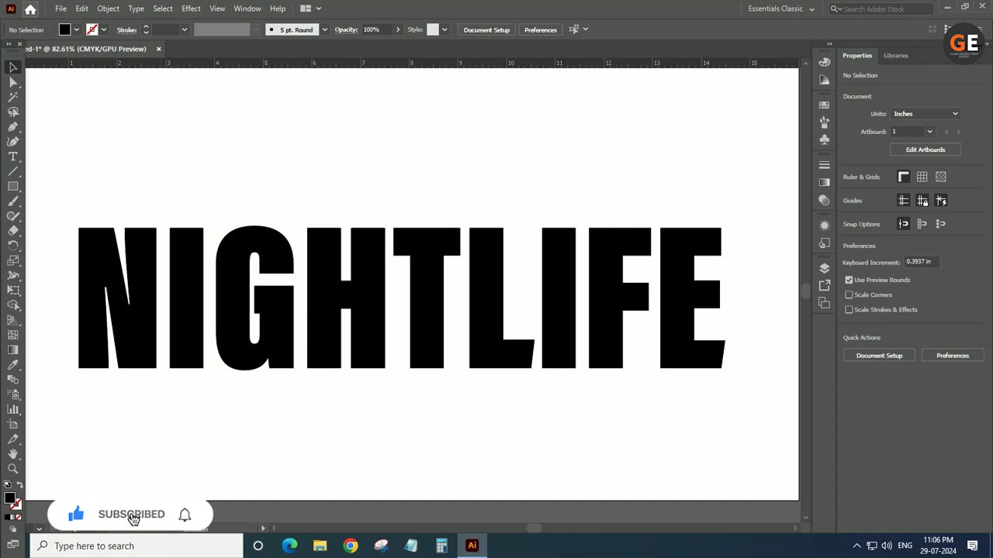
Step: Place the linked night-scene-cityscape image about 14.5 in wide over the text and centre it horizontally and vertically on the artboard
{"action": "key", "text": "alt+f"}
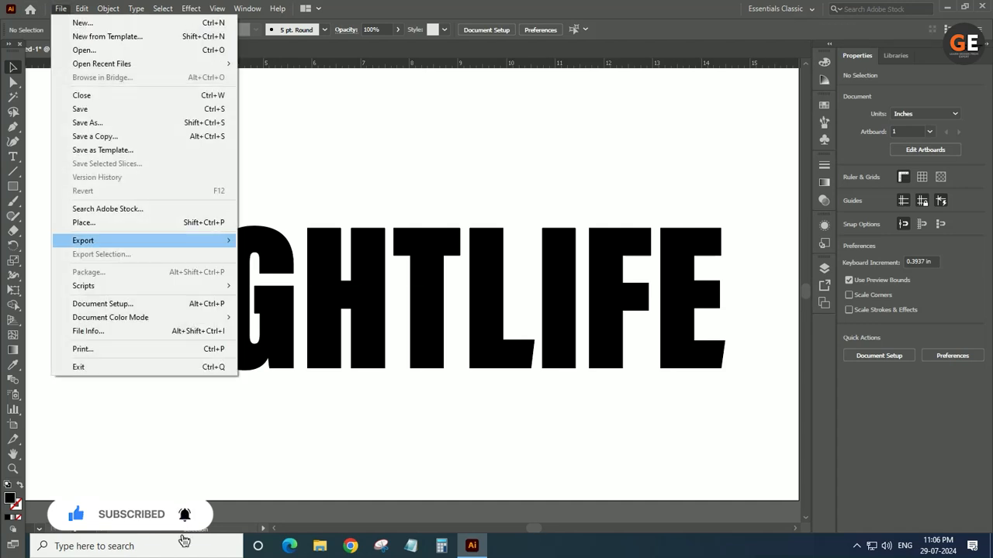
{"action": "left_click", "coordinate": [84, 222]}
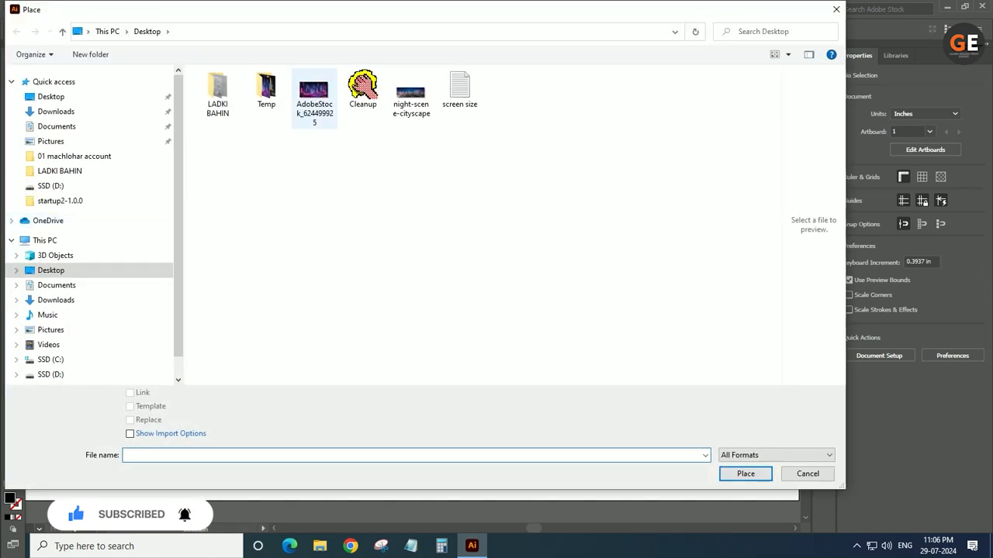
{"action": "left_click", "coordinate": [411, 95]}
{"action": "left_click", "coordinate": [745, 474]}
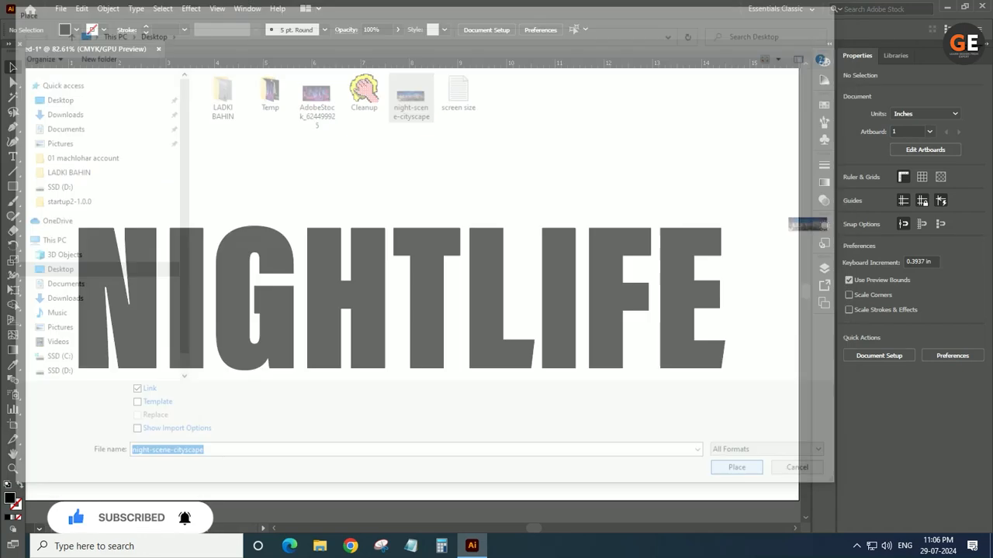
{"action": "left_click_drag", "start_coordinate": [71, 135], "coordinate": [776, 499]}
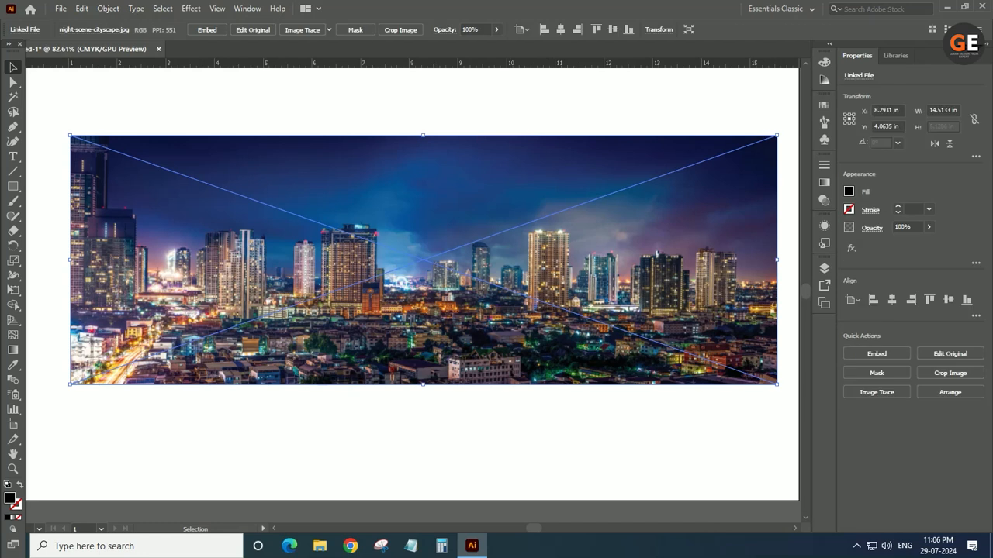
{"action": "left_click", "coordinate": [560, 28]}
{"action": "left_click", "coordinate": [612, 29]}
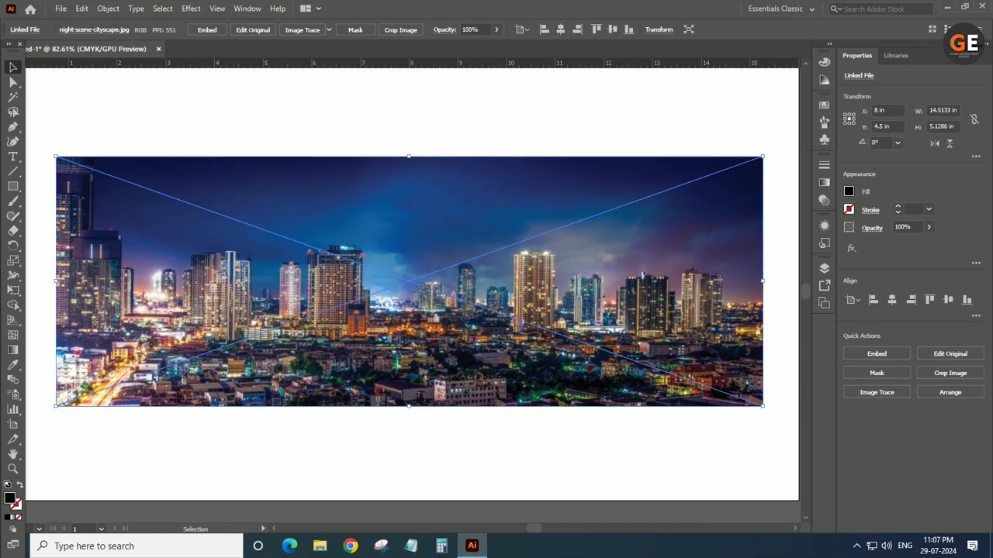
Step: Send the cityscape image backward behind the NIGHTLIFE text and deselect it
{"action": "key", "text": "ctrl+shift+a"}
{"action": "right_click", "coordinate": [493, 187]}
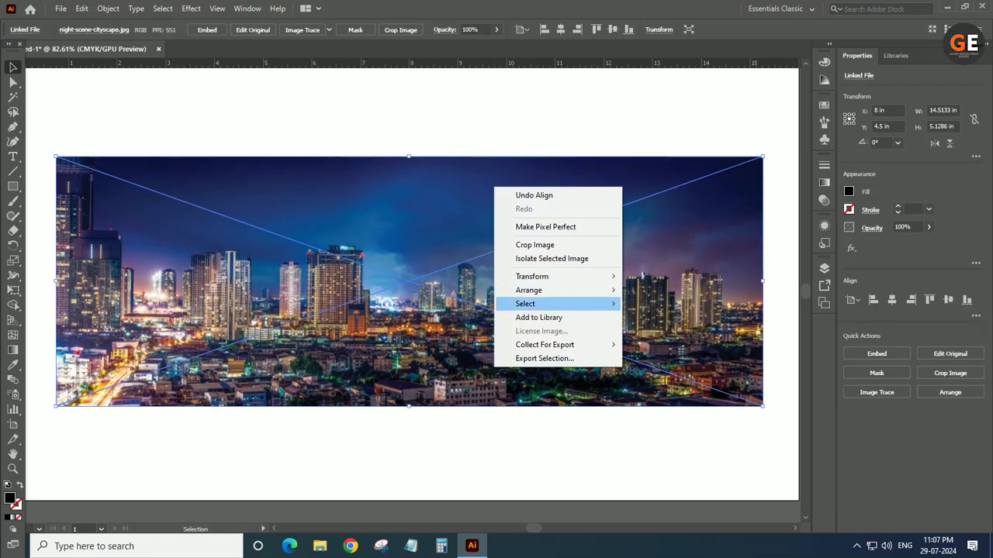
{"action": "mouse_move", "coordinate": [543, 290]}
{"action": "left_click", "coordinate": [665, 317]}
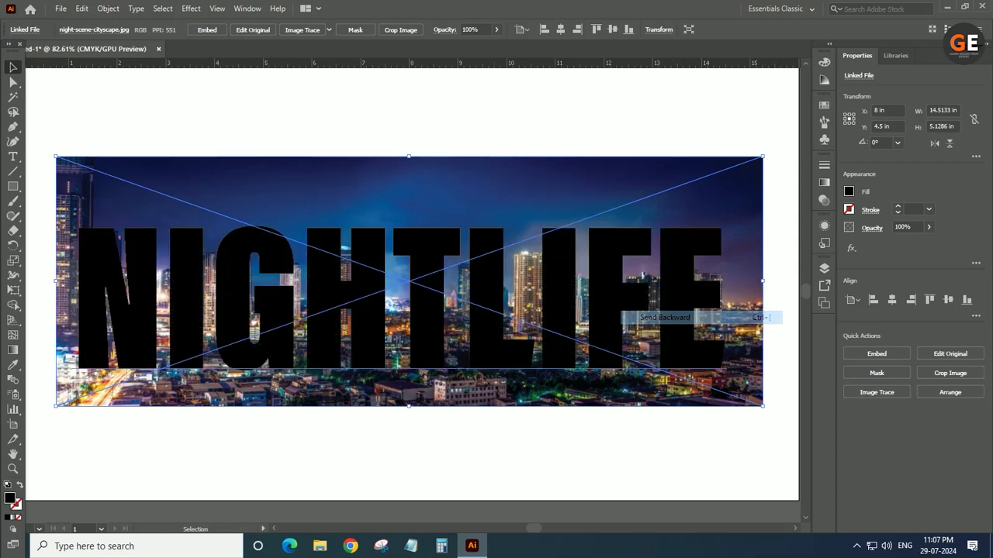
{"action": "key", "text": "ctrl+shift+a"}
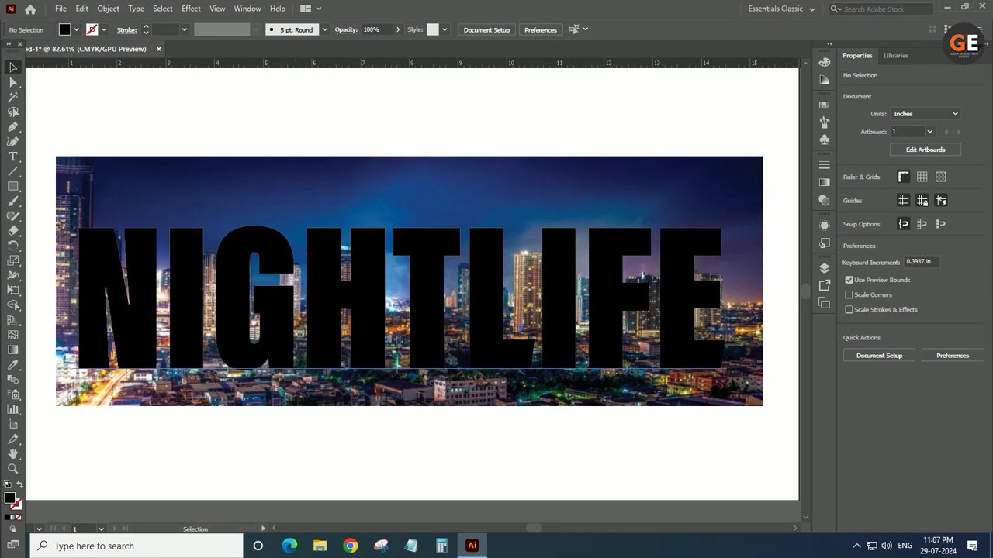
{"action": "left_click", "coordinate": [442, 393]}
{"action": "left_click", "coordinate": [446, 452]}
{"action": "left_click", "coordinate": [431, 333]}
{"action": "key", "text": "ctrl+shift+a"}
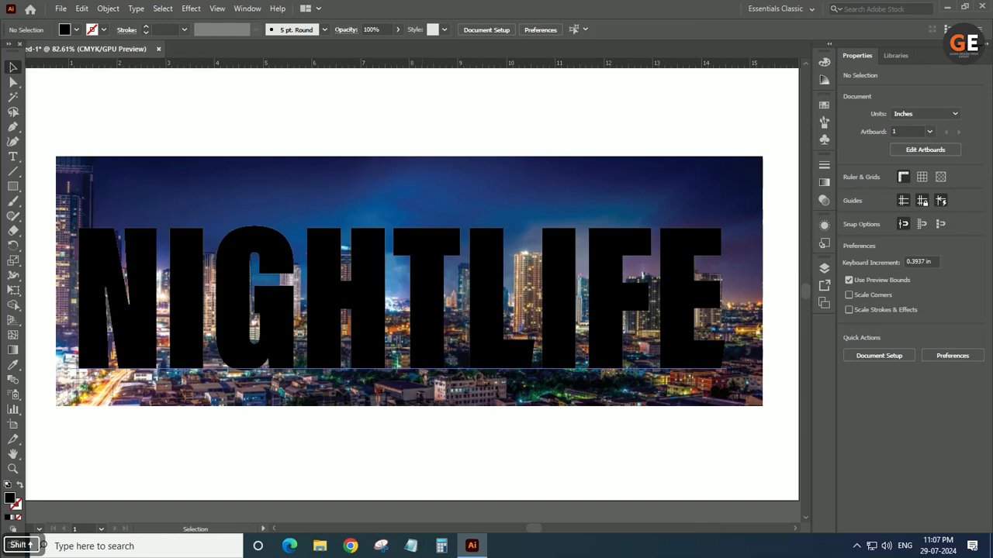
Step: Select the image and text together, make an opacity mask from them, and enable Invert Mask
{"action": "left_click_drag", "start_coordinate": [387, 127], "coordinate": [522, 355]}
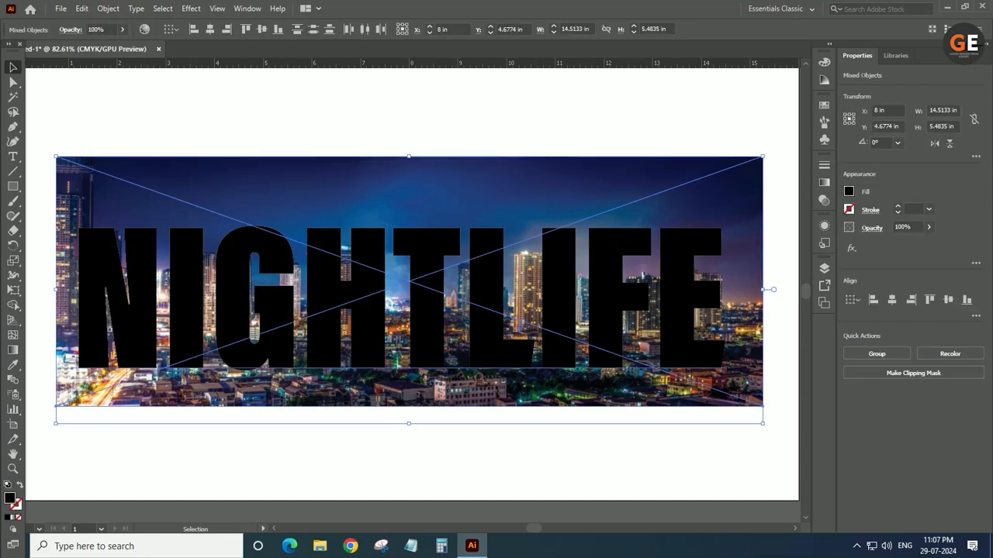
{"action": "left_click", "coordinate": [824, 225]}
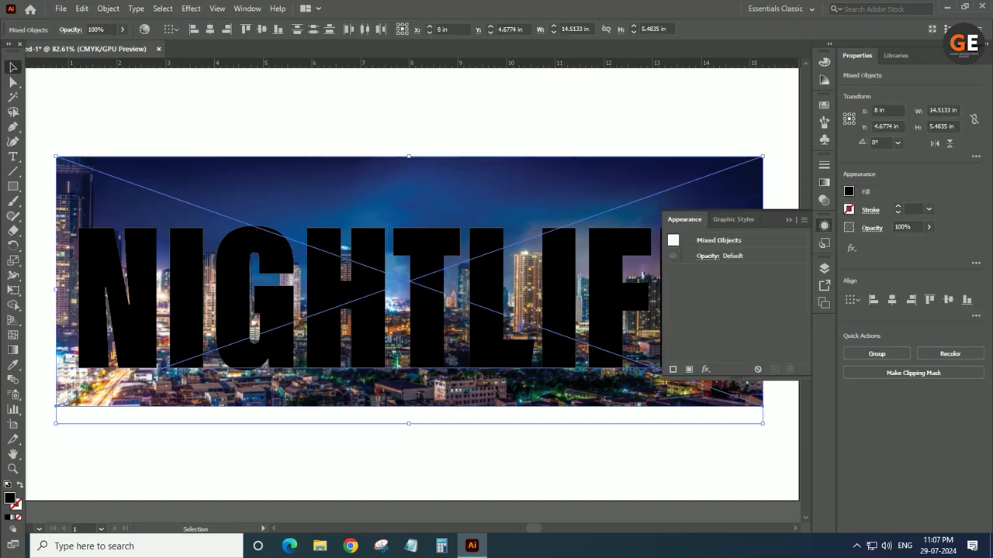
{"action": "left_click", "coordinate": [708, 256]}
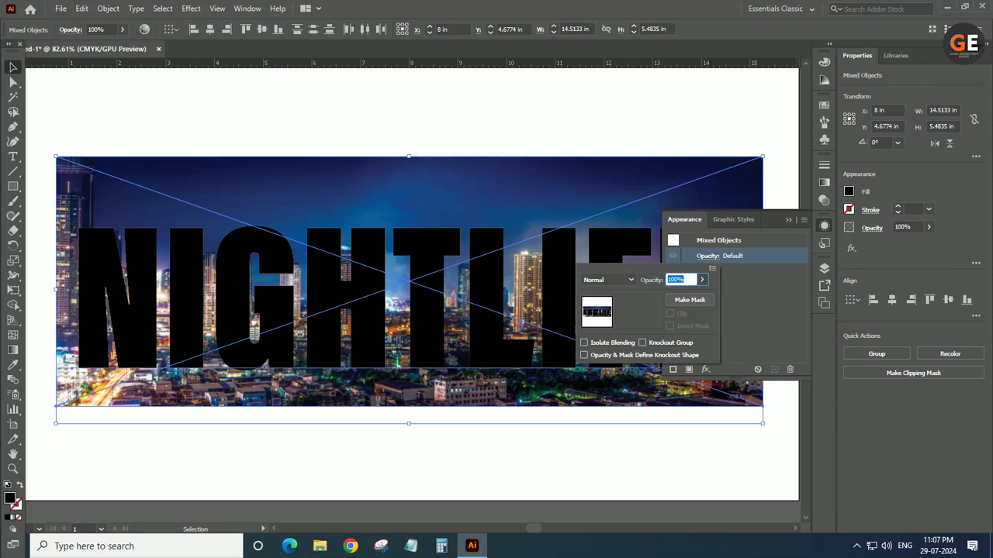
{"action": "left_click", "coordinate": [689, 300]}
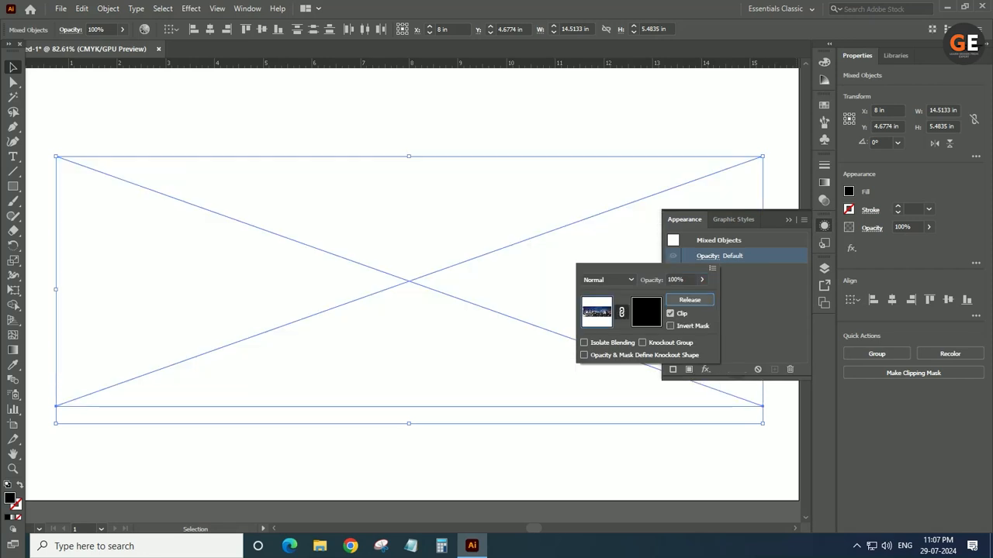
{"action": "left_click", "coordinate": [670, 326]}
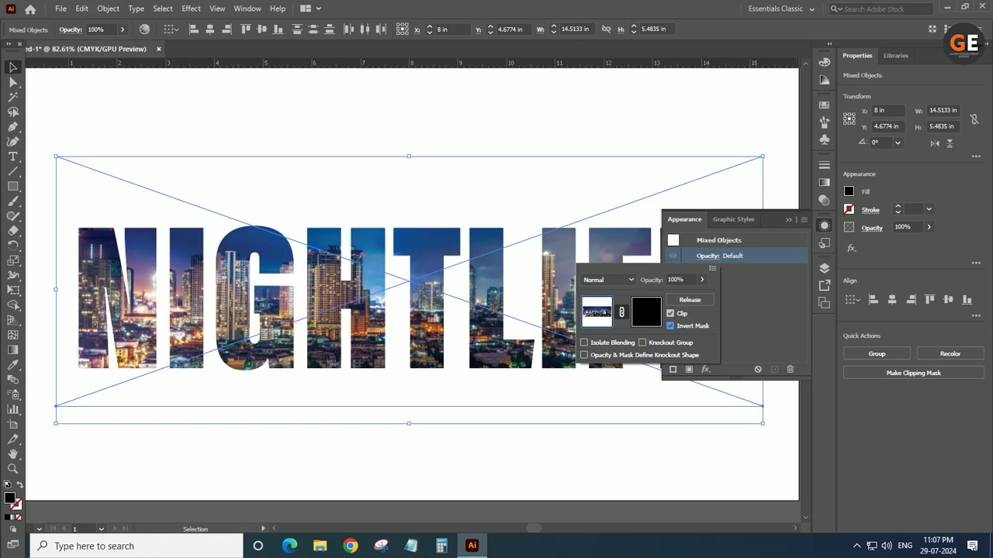
Step: Move the masked cityscape artwork up slightly to about Y 4.21 in and isolate it for editing
{"action": "left_click", "coordinate": [496, 310]}
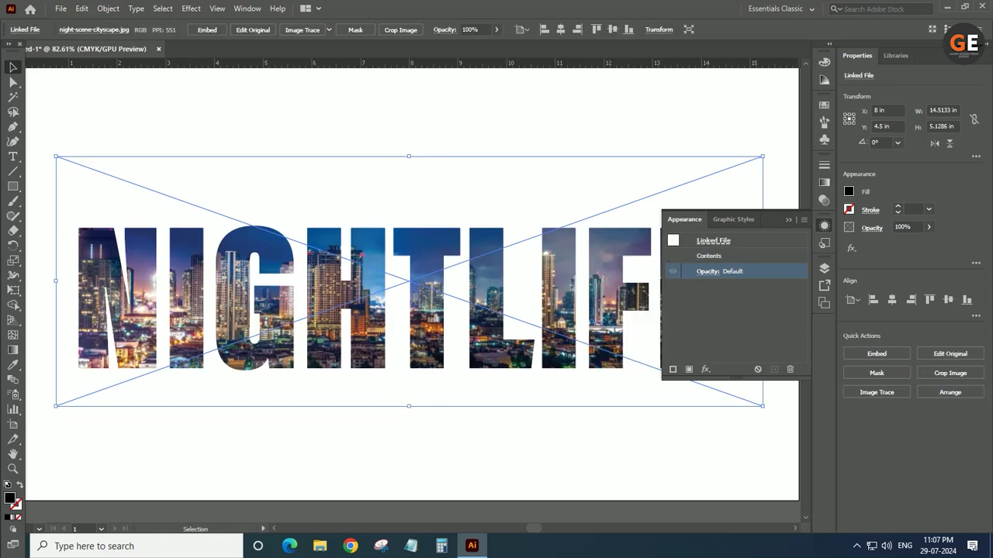
{"action": "left_click", "coordinate": [496, 458]}
{"action": "left_click_drag", "start_coordinate": [381, 262], "coordinate": [380, 297]}
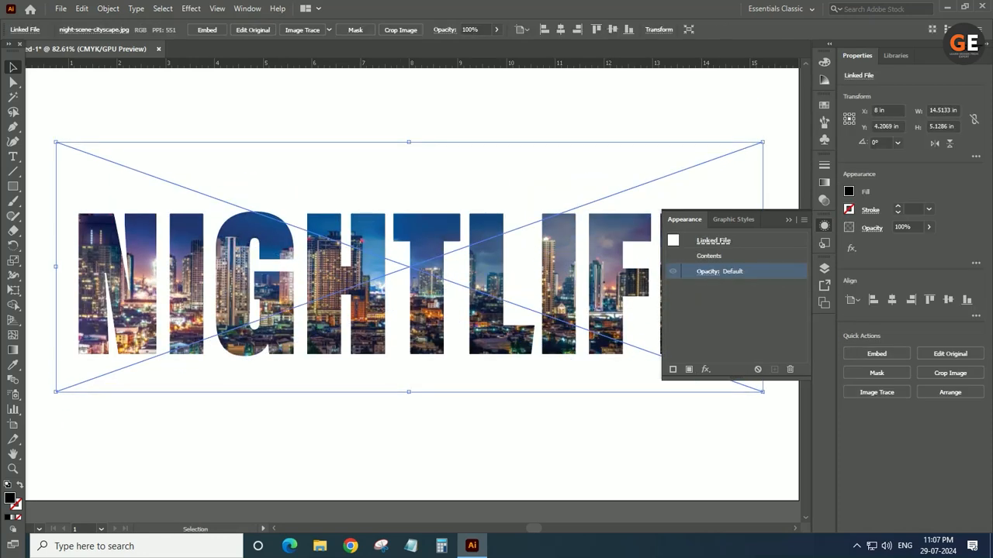
{"action": "double_click", "coordinate": [380, 297]}
{"action": "left_click_drag", "start_coordinate": [444, 312], "coordinate": [448, 282]}
{"action": "key", "text": "ctrl+z"}
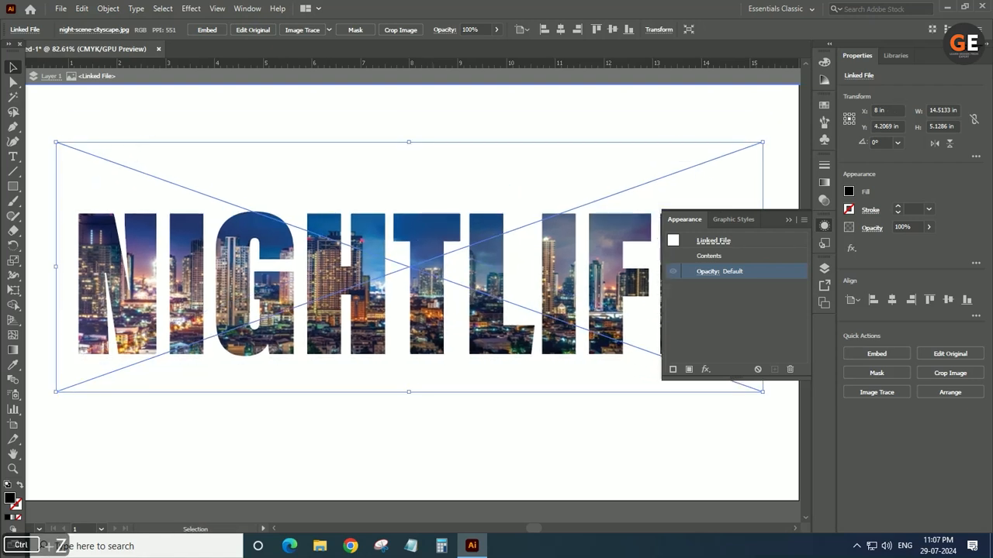
Step: Unlink the opacity mask from the cityscape image
{"action": "left_click", "coordinate": [708, 272]}
{"action": "left_click", "coordinate": [621, 328]}
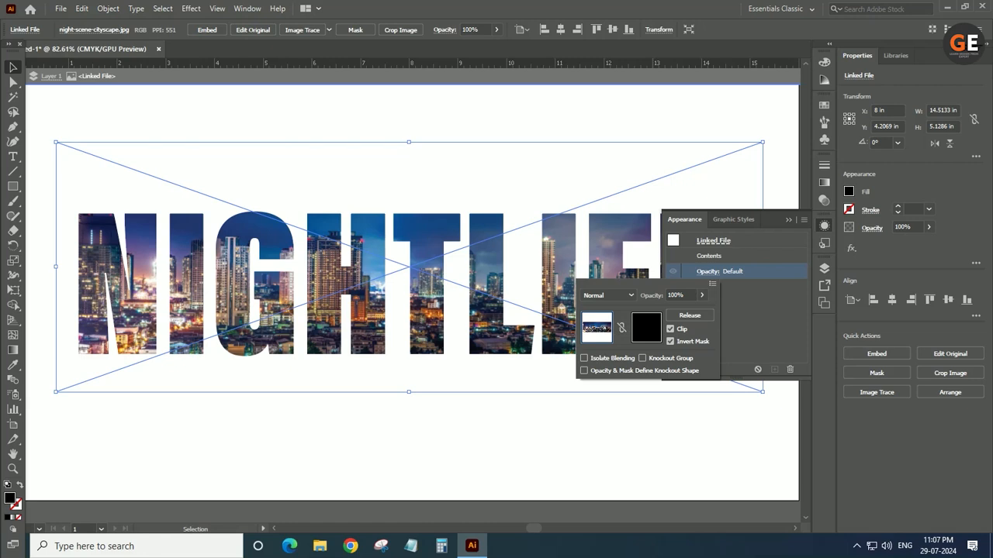
{"action": "left_click", "coordinate": [536, 369]}
Step: Shift the cityscape image down inside the lettering to about Y 5.01 in, deselect it, and collapse the appearance settings
{"action": "left_click_drag", "start_coordinate": [535, 368], "coordinate": [535, 350]}
{"action": "key", "text": "Down"}
{"action": "key", "text": "Down"}
{"action": "key", "text": "Down"}
{"action": "key", "text": "Down"}
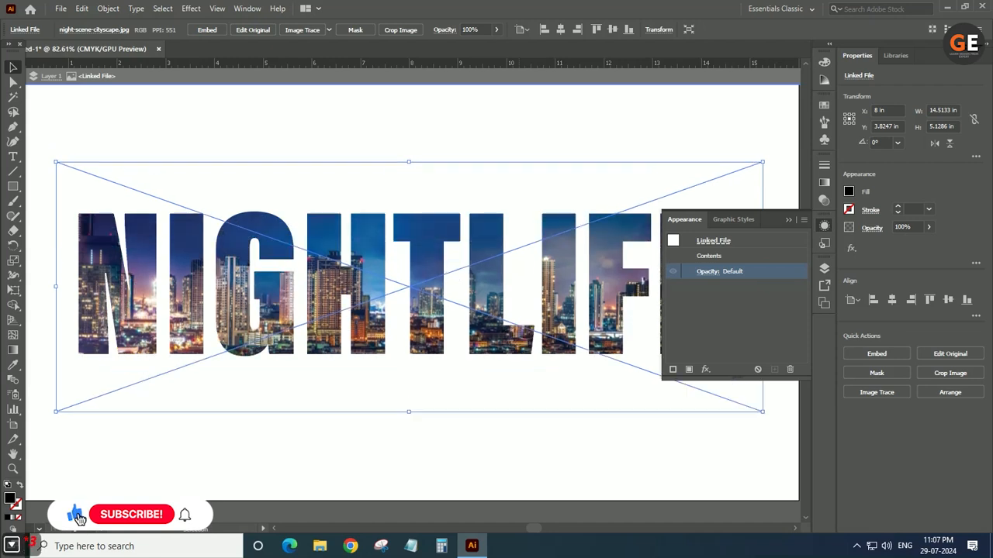
{"action": "key", "text": "Up"}
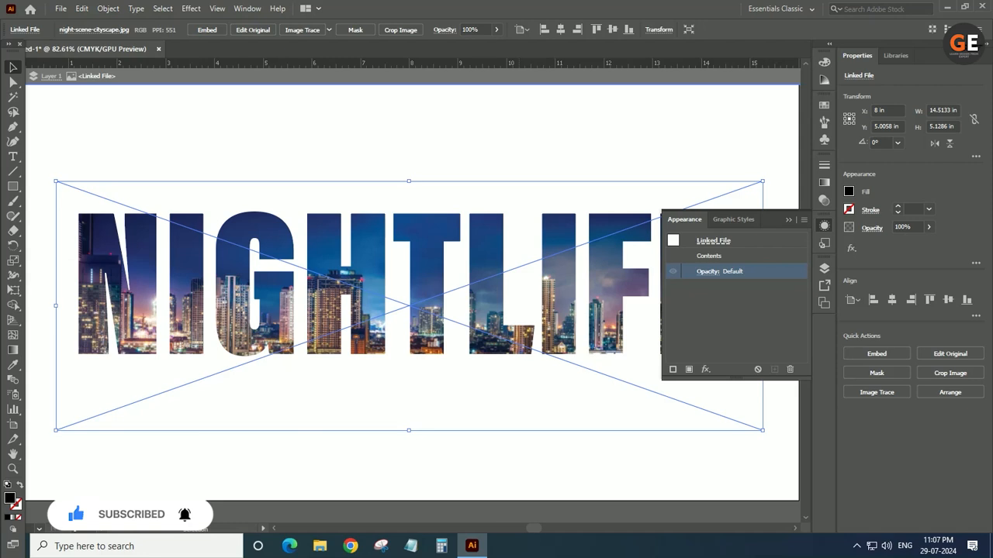
{"action": "key", "text": "ctrl+shift+a"}
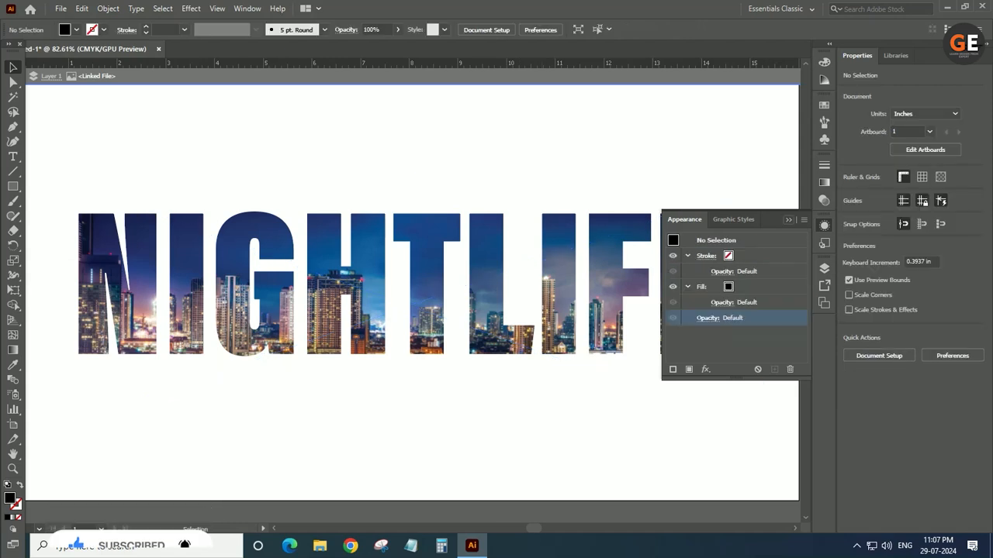
{"action": "left_click", "coordinate": [789, 219]}
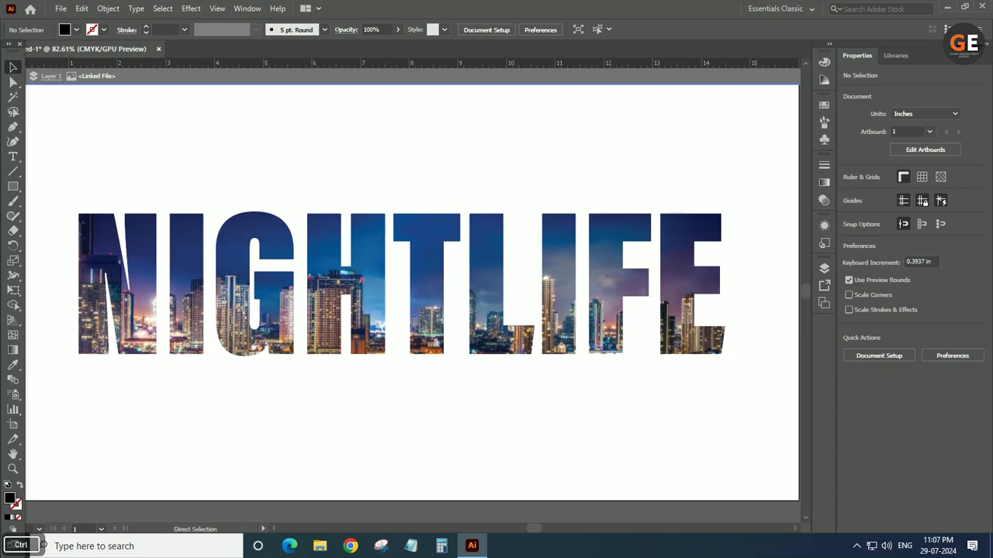
Step: Leave isolation, draw a black rectangle about 16 by 9.09 in over the artboard, and send it behind the NIGHTLIFE lettering
{"action": "key", "text": "ctrl+minus"}
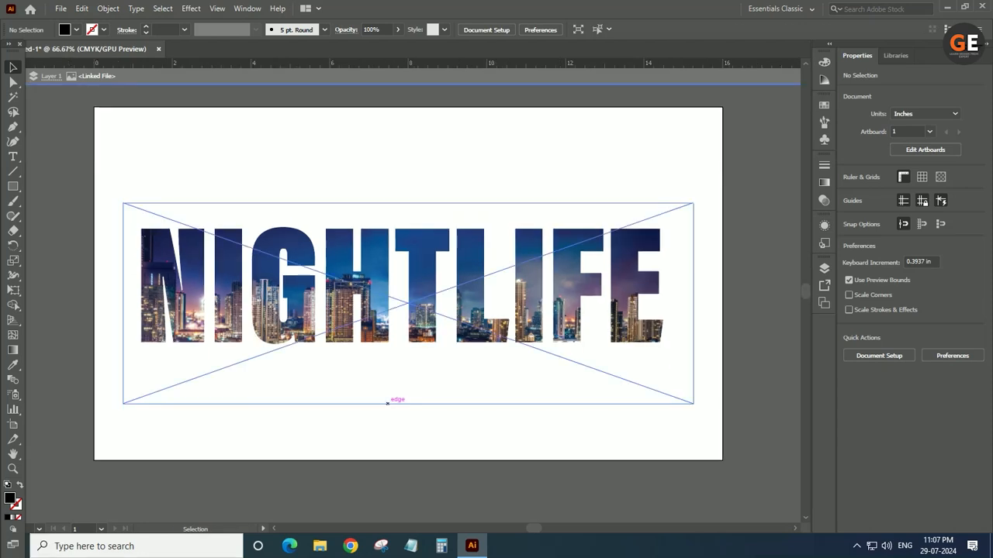
{"action": "double_click", "coordinate": [389, 430]}
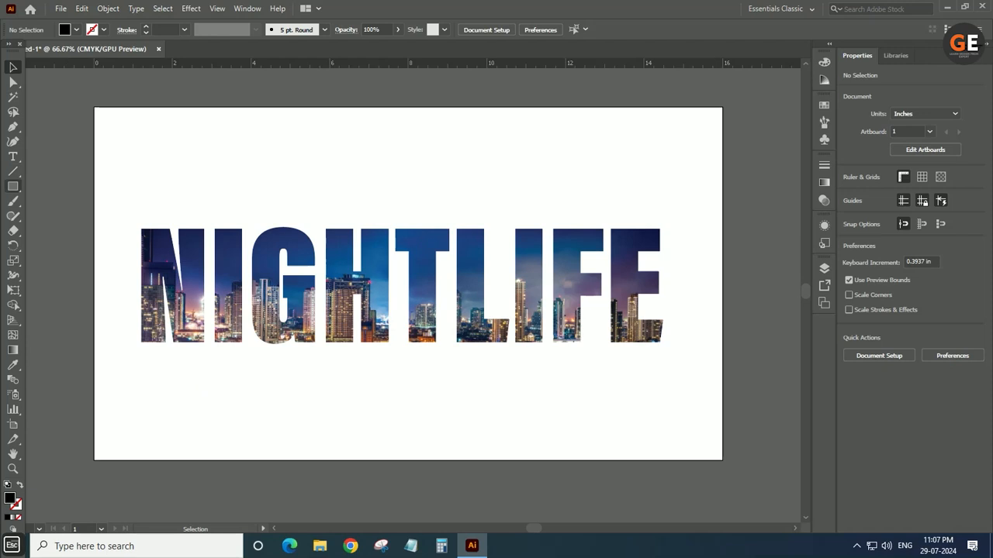
{"action": "key", "text": "m"}
{"action": "left_click_drag", "start_coordinate": [94, 107], "coordinate": [722, 460]}
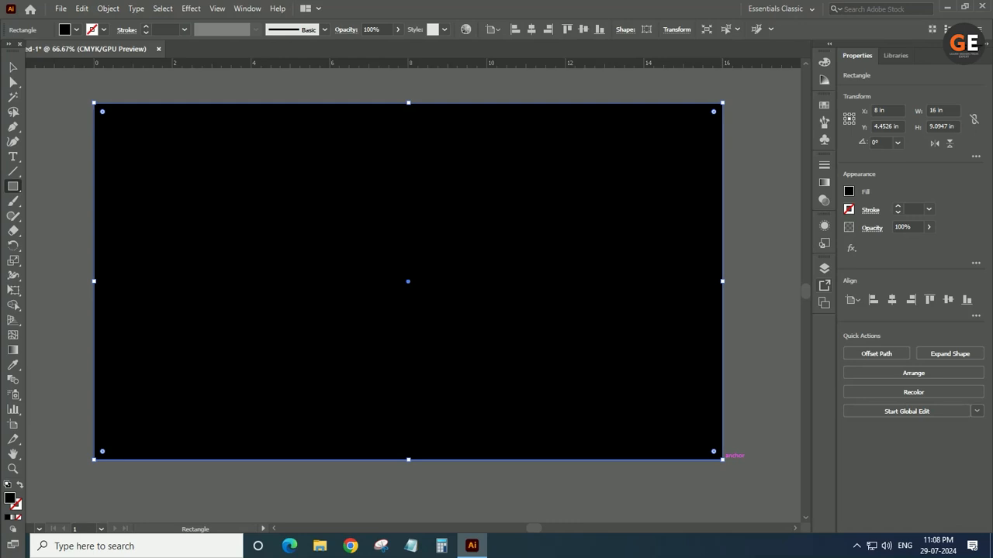
{"action": "key", "text": "ctrl+shift+bracketleft"}
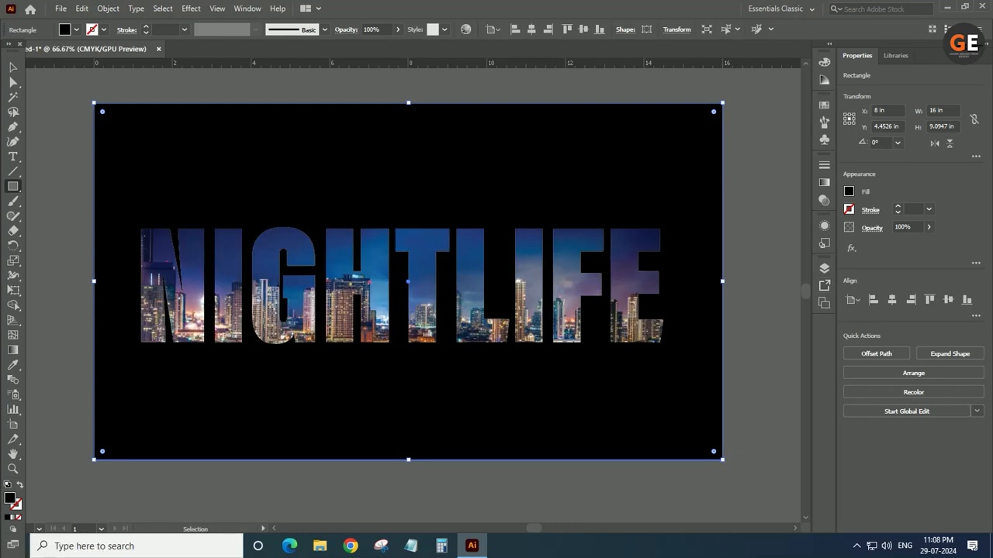
{"action": "key", "text": "v"}
{"action": "key", "text": "ctrl+shift+a"}
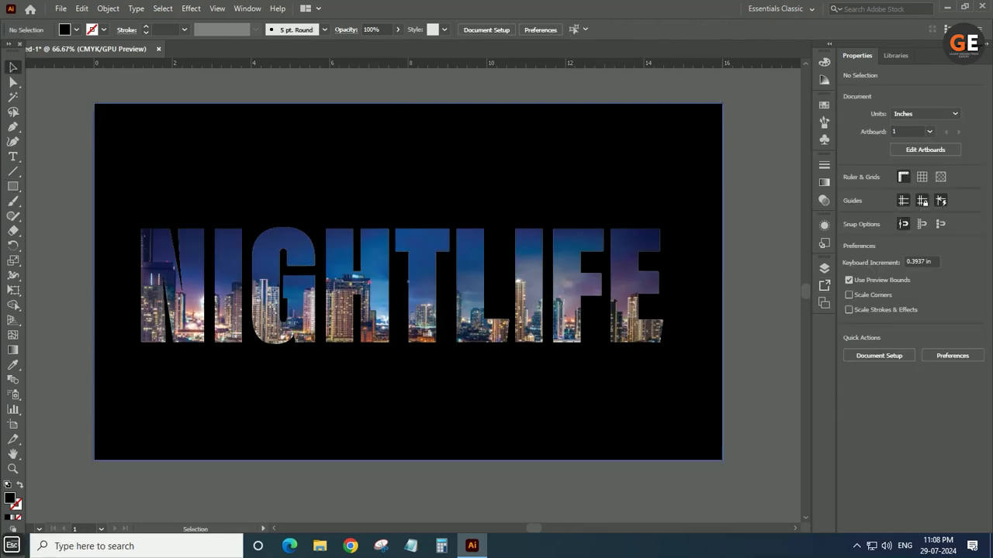
Step: Try moving the cityscape image up to about Y 2.97 in and undo the move
{"action": "key", "text": "ctrl+y"}
{"action": "key", "text": "ctrl+y"}
{"action": "key", "text": "Escape"}
{"action": "left_click_drag", "start_coordinate": [491, 307], "coordinate": [504, 255]}
{"action": "left_click", "coordinate": [498, 328]}
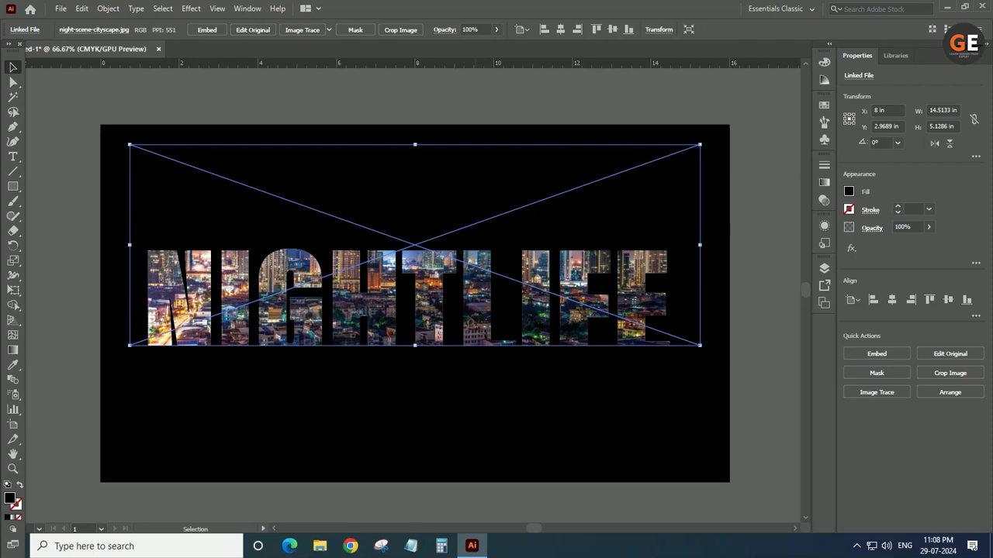
{"action": "key", "text": "ctrl+z"}
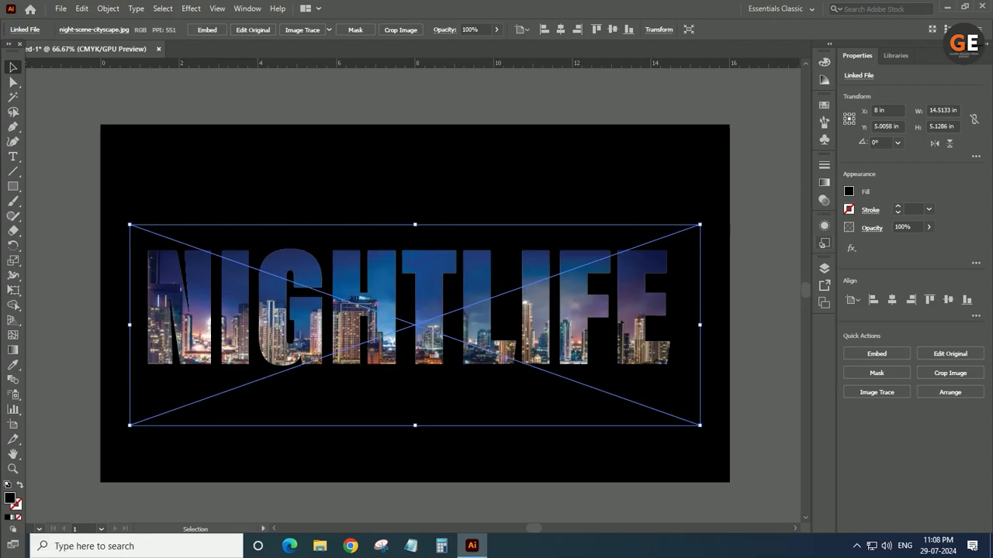
Step: Relink the opacity mask to the cityscape image and move the masked lettering up to about Y 2.70 in
{"action": "left_click", "coordinate": [825, 225]}
{"action": "left_click", "coordinate": [708, 271]}
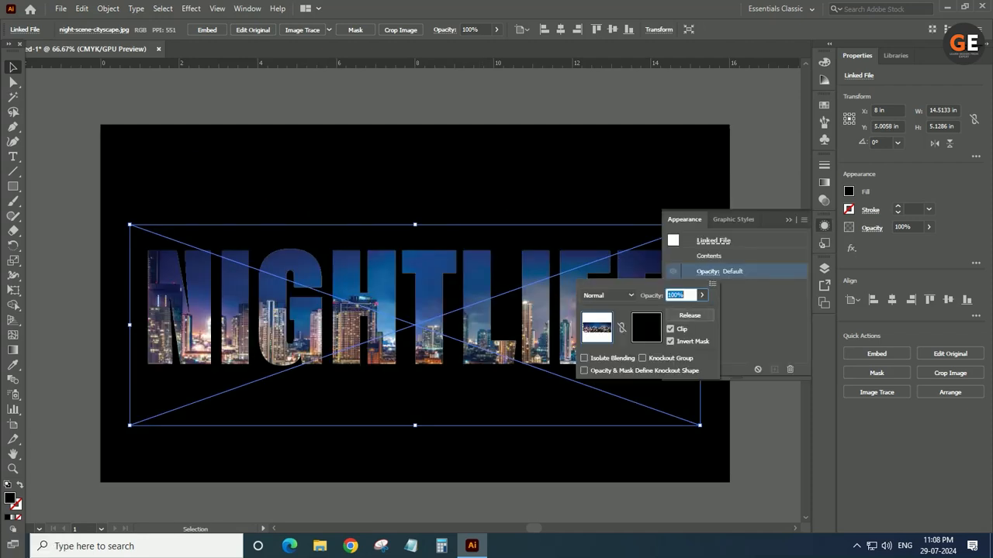
{"action": "left_click", "coordinate": [622, 327]}
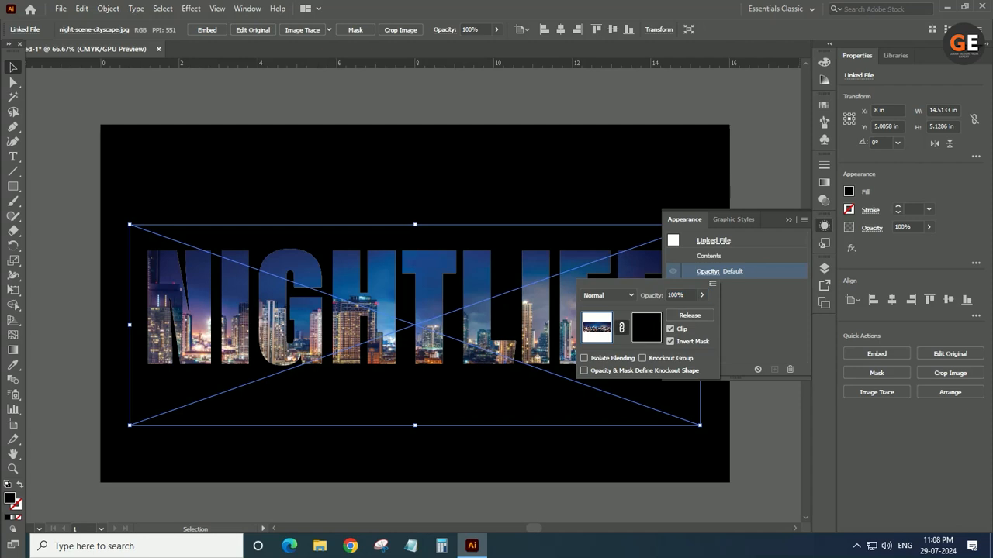
{"action": "left_click", "coordinate": [764, 450]}
{"action": "left_click", "coordinate": [764, 450]}
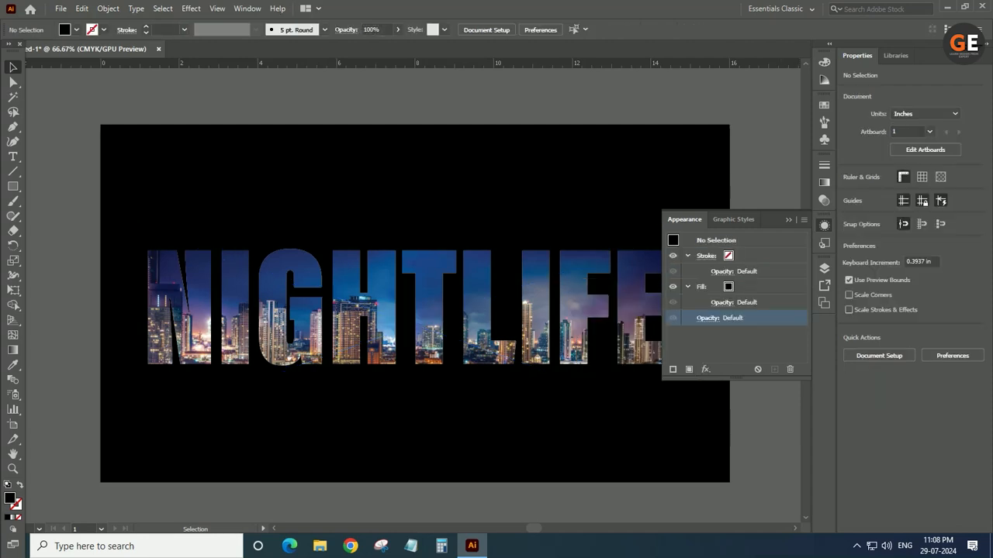
{"action": "left_click", "coordinate": [789, 220]}
{"action": "left_click_drag", "start_coordinate": [552, 306], "coordinate": [552, 214]}
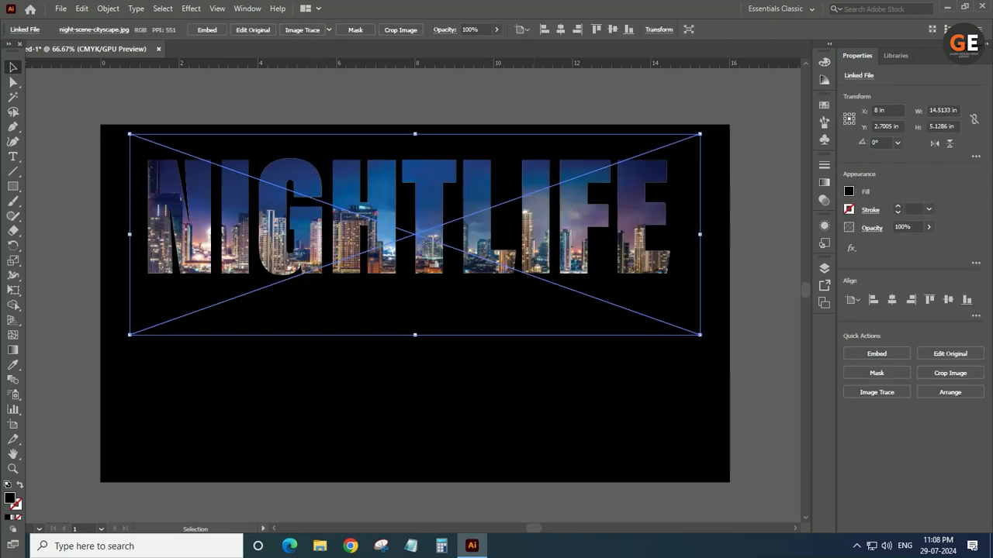
{"action": "key", "text": "ctrl+shift+a"}
Step: Copy the masked NIGHTLIFE artwork and paste the copy in front of it
{"action": "left_click", "coordinate": [423, 230]}
{"action": "left_click", "coordinate": [81, 8]}
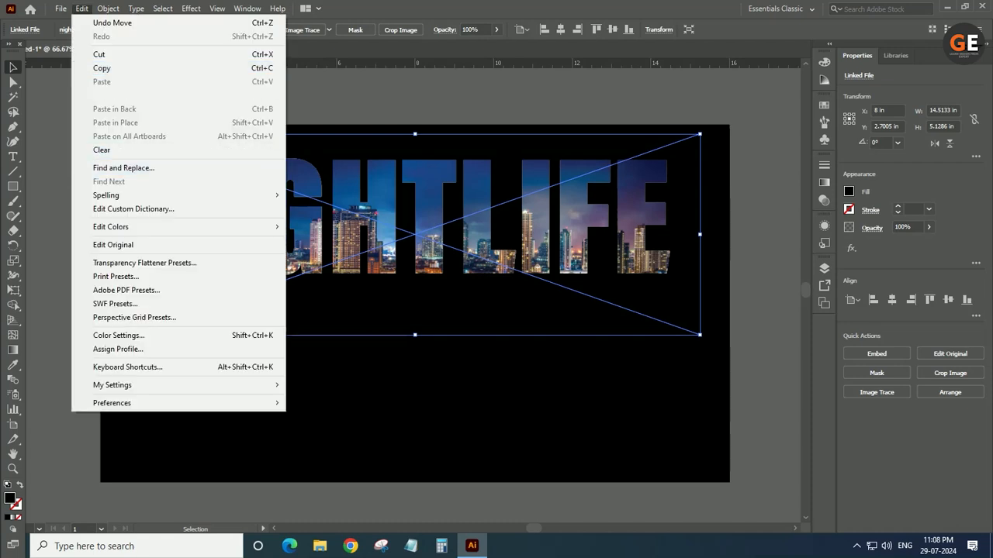
{"action": "left_click", "coordinate": [101, 68]}
{"action": "left_click", "coordinate": [81, 9]}
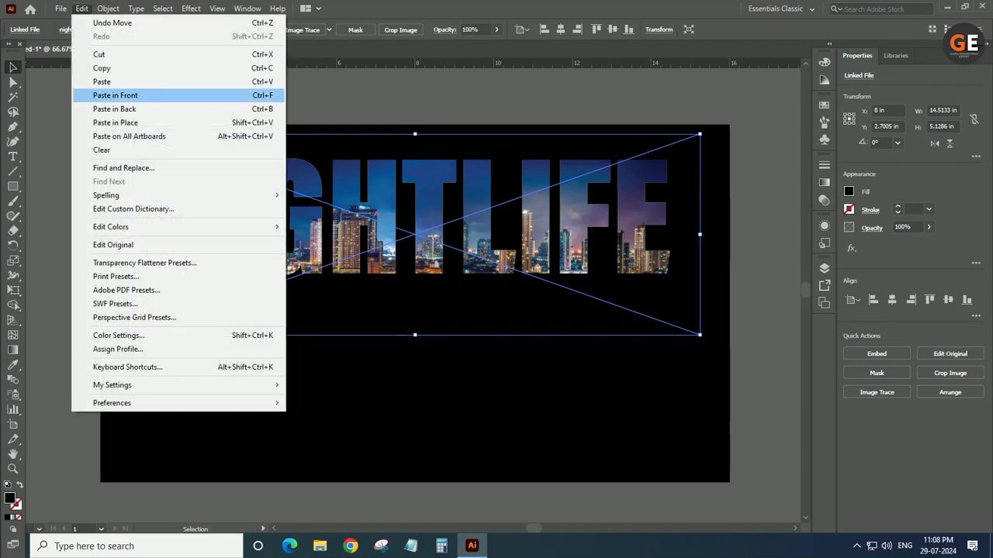
{"action": "left_click", "coordinate": [115, 95]}
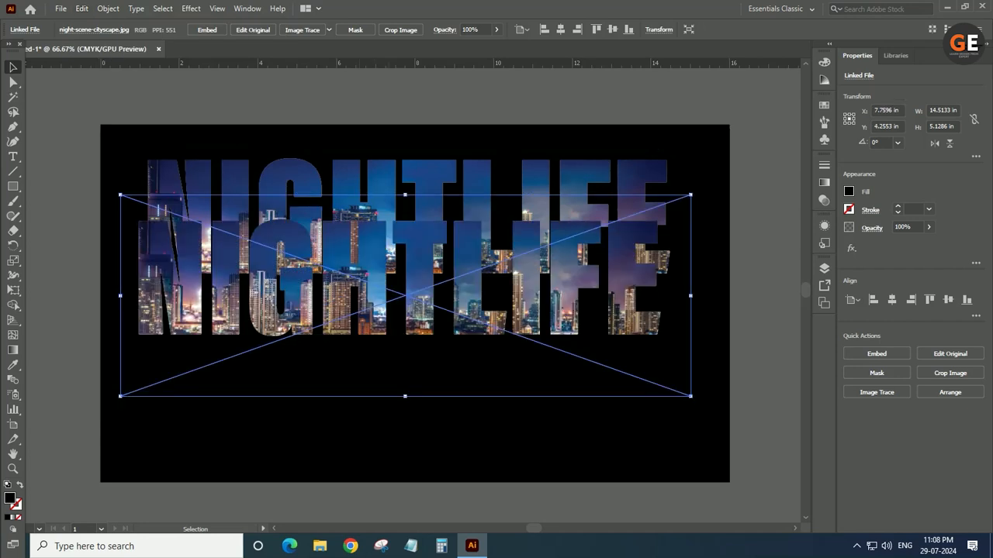
Step: Scale the NIGHTLIFE copy down to about 7.56 in wide and place it below the original at about Y 5.50 in
{"action": "left_click_drag", "start_coordinate": [451, 269], "coordinate": [451, 384]}
{"action": "left_click_drag", "start_coordinate": [691, 508], "coordinate": [553, 463]}
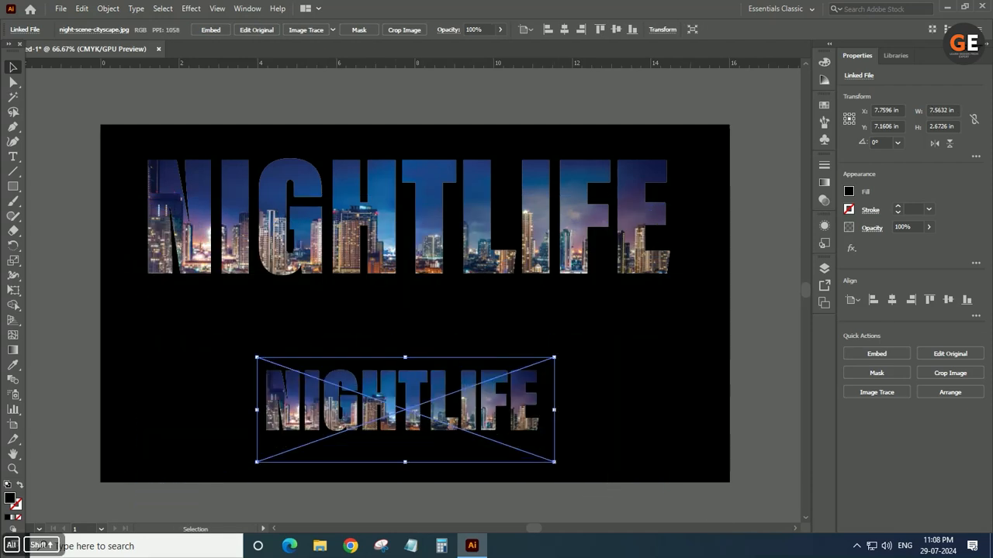
{"action": "left_click_drag", "start_coordinate": [450, 385], "coordinate": [450, 319]}
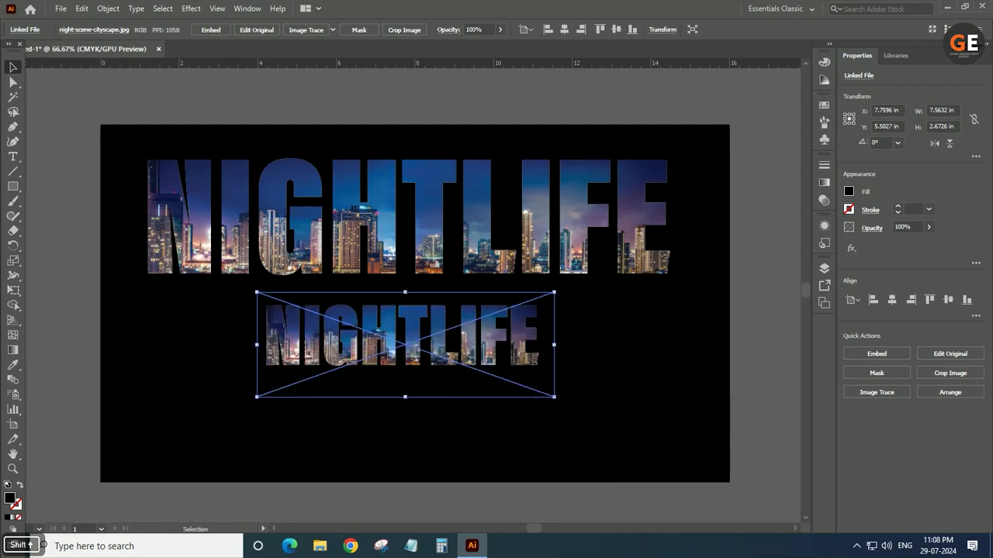
Step: Try to edit the smaller NIGHTLIFE lettering directly with the Type tool and undo the stray text
{"action": "key", "text": "ctrl+equal"}
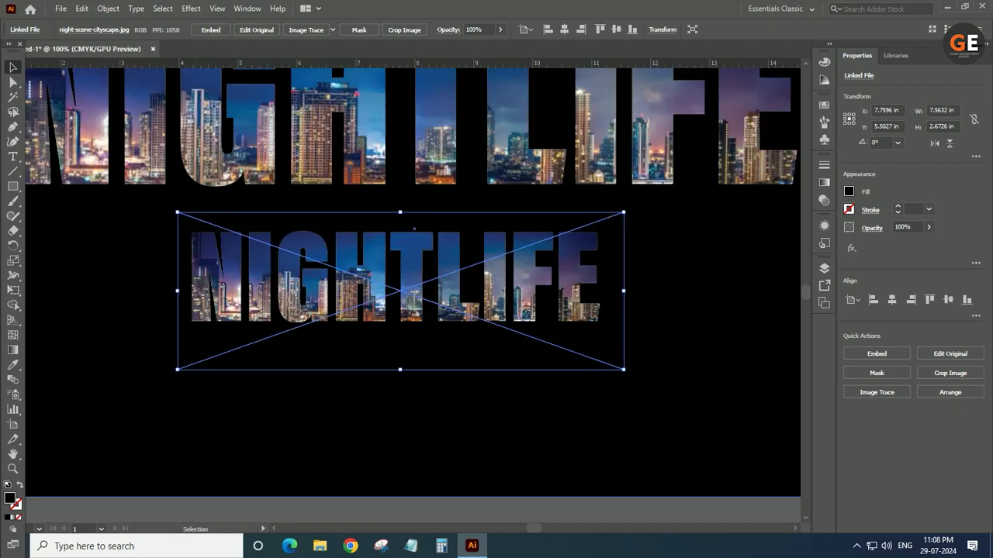
{"action": "key", "text": "ctrl+shift+a"}
{"action": "key", "text": "t"}
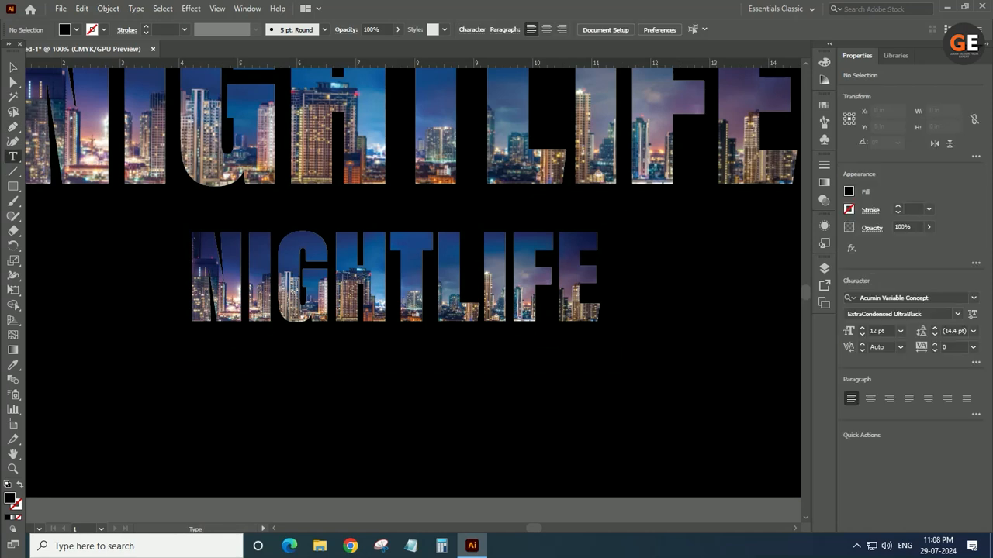
{"action": "left_click", "coordinate": [356, 254]}
{"action": "key", "text": "ctrl+z"}
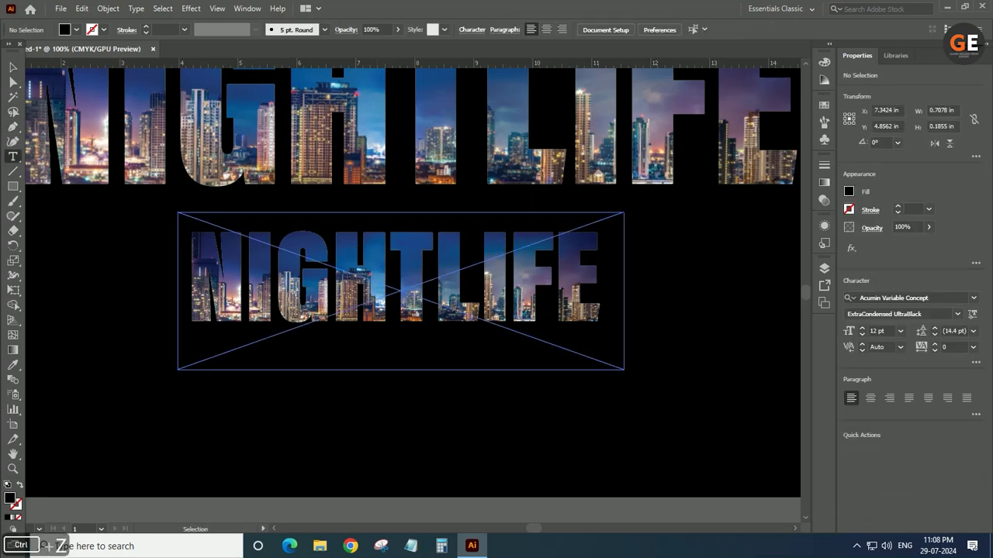
Step: Select the smaller NIGHTLIFE artwork and unlink its opacity mask from the image
{"action": "left_click", "coordinate": [824, 226]}
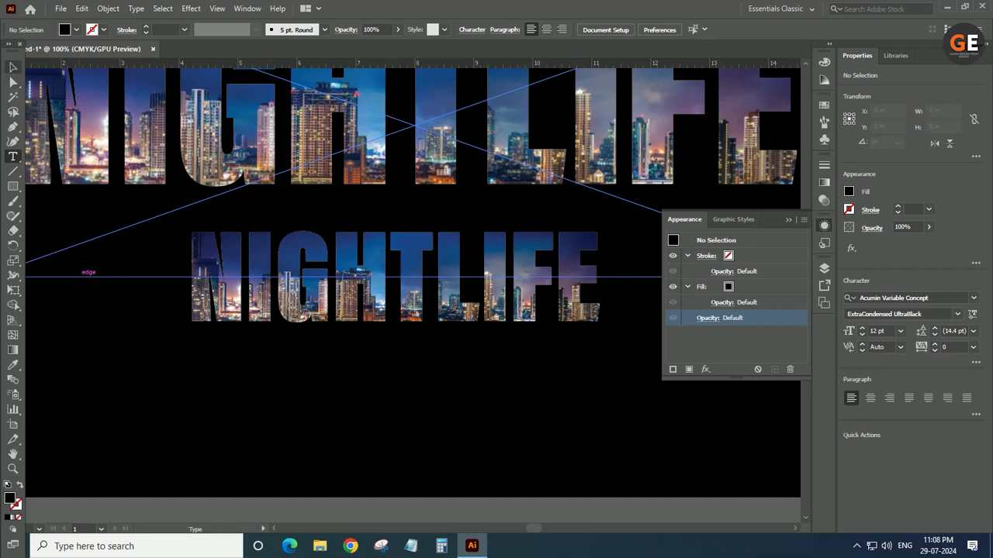
{"action": "left_click", "coordinate": [13, 68]}
{"action": "left_click", "coordinate": [188, 497]}
{"action": "left_click", "coordinate": [232, 341]}
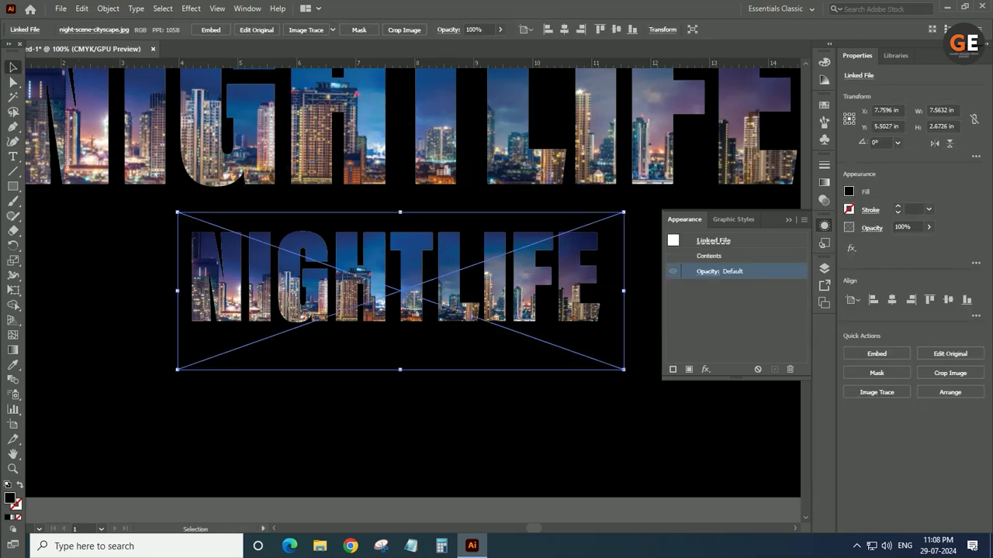
{"action": "left_click", "coordinate": [707, 271]}
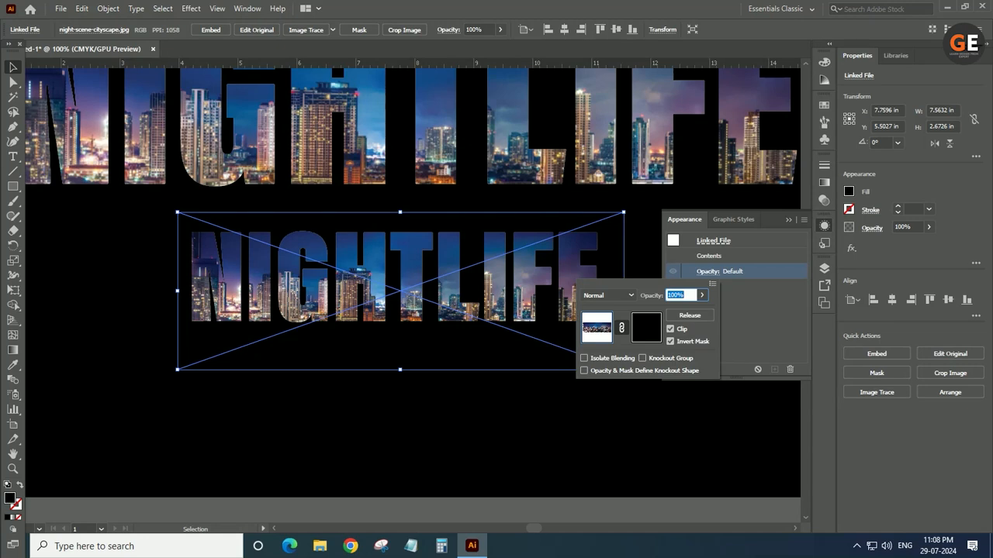
{"action": "left_click", "coordinate": [622, 328]}
{"action": "left_click", "coordinate": [528, 423]}
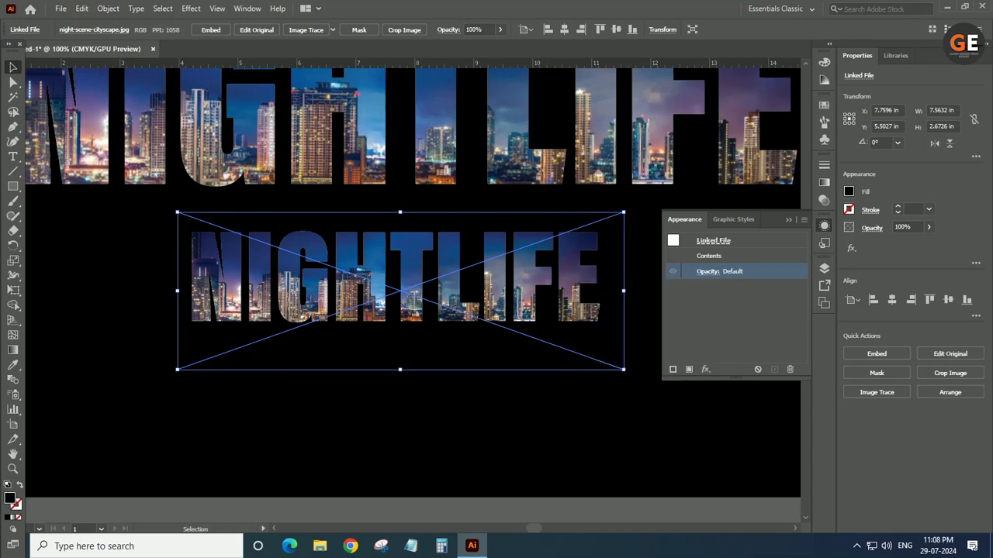
Step: Make the opacity mask of the smaller NIGHTLIFE artwork active for editing
{"action": "key", "text": "t"}
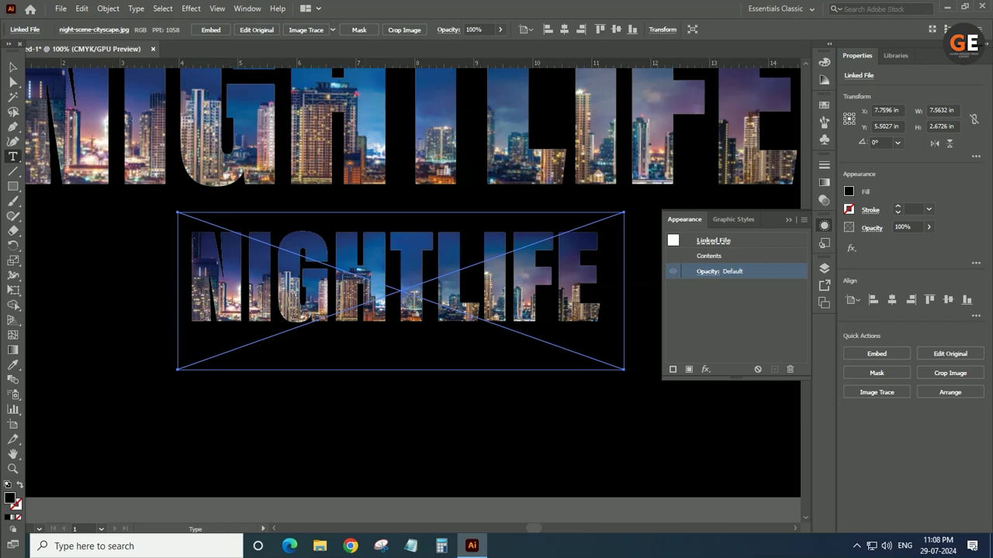
{"action": "key", "text": "v"}
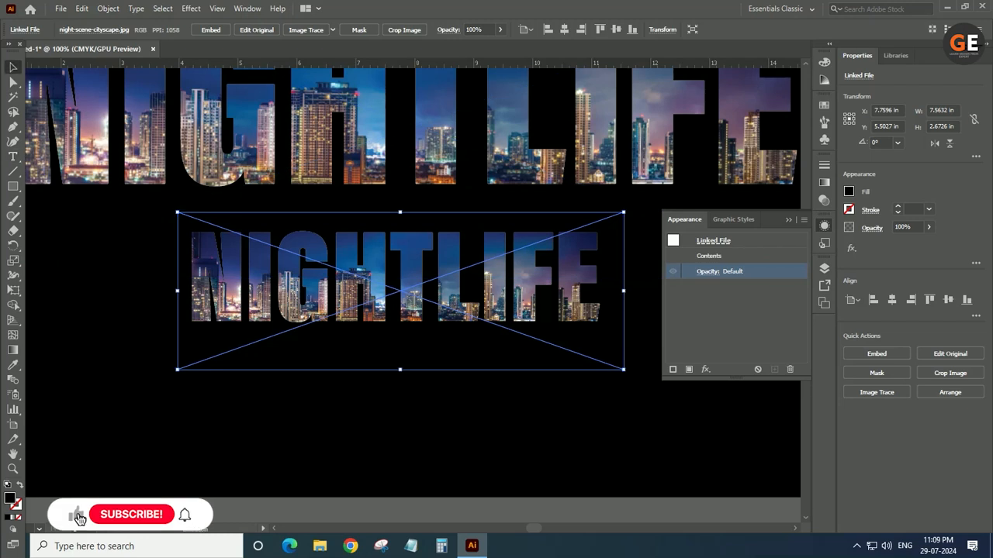
{"action": "left_click", "coordinate": [400, 434]}
{"action": "left_click", "coordinate": [400, 290]}
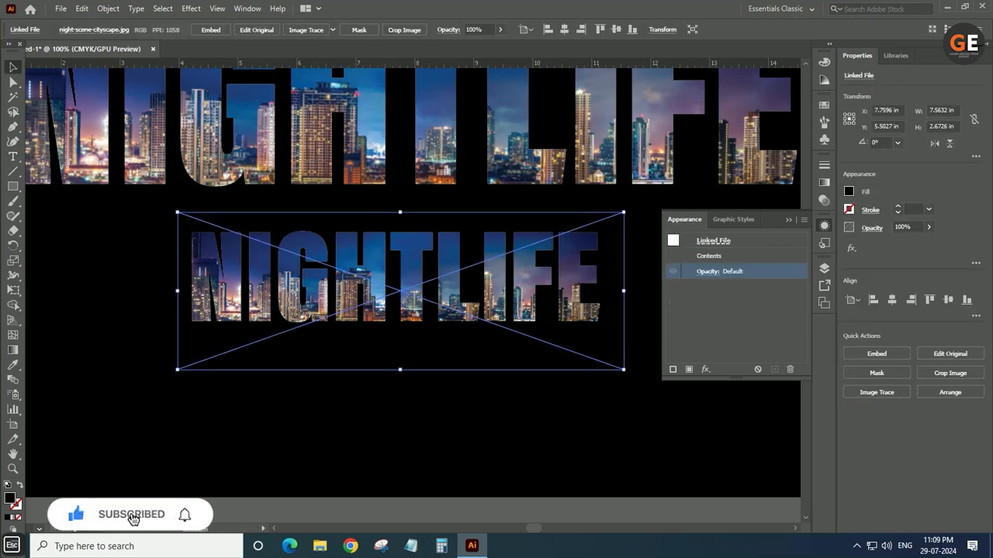
{"action": "left_click", "coordinate": [707, 272]}
{"action": "left_click", "coordinate": [646, 328]}
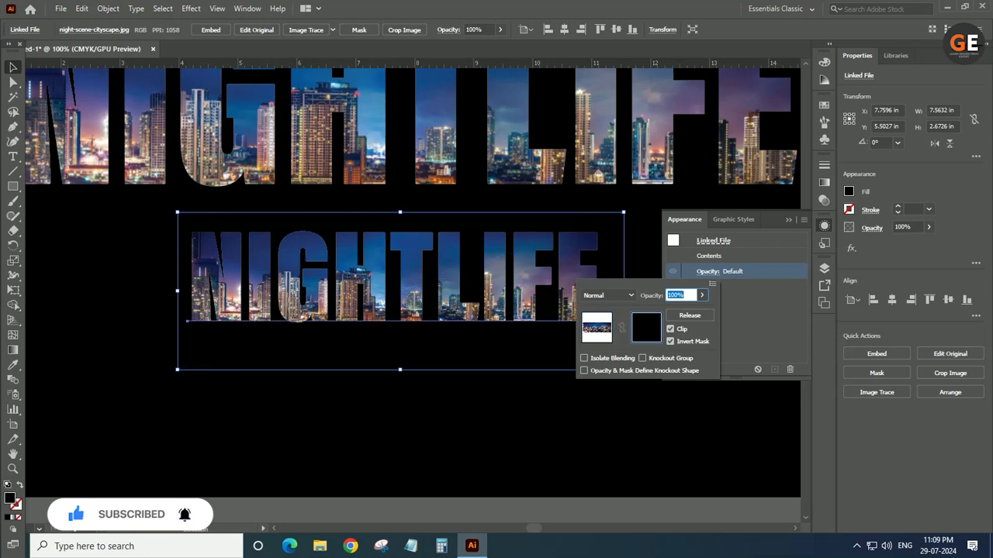
Step: Replace the NIGHTLIFE text inside the active opacity mask with CITY
{"action": "left_click", "coordinate": [400, 290]}
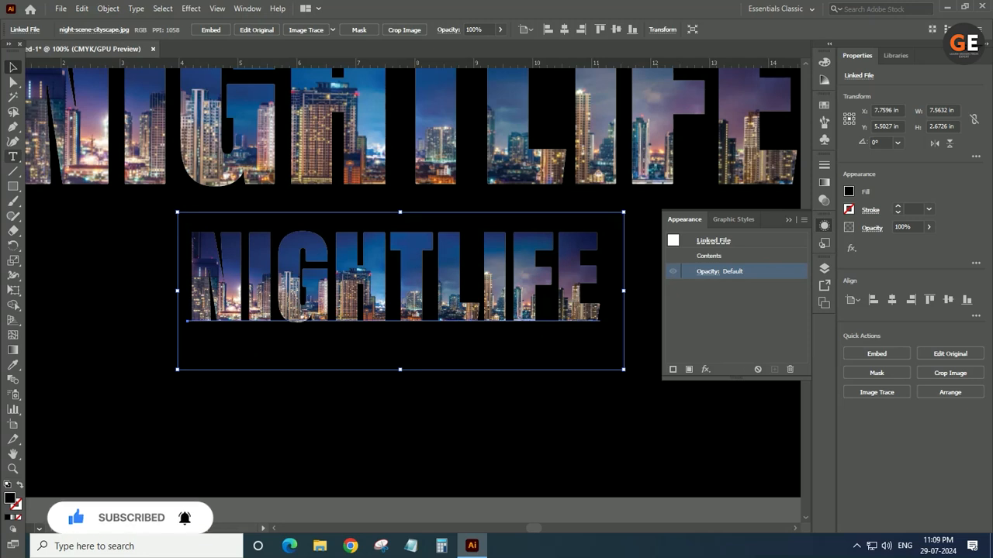
{"action": "double_click", "coordinate": [400, 291]}
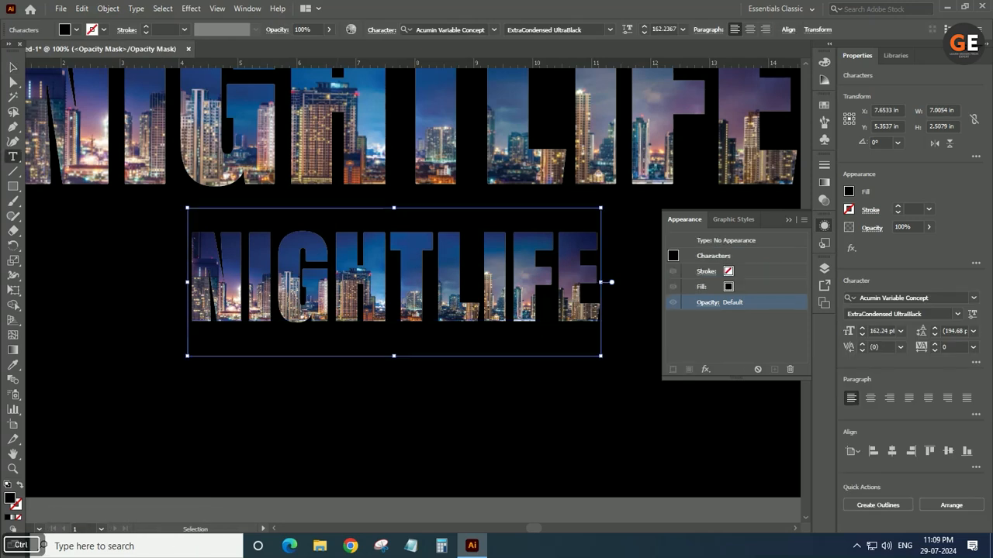
{"action": "key", "text": "ctrl+a"}
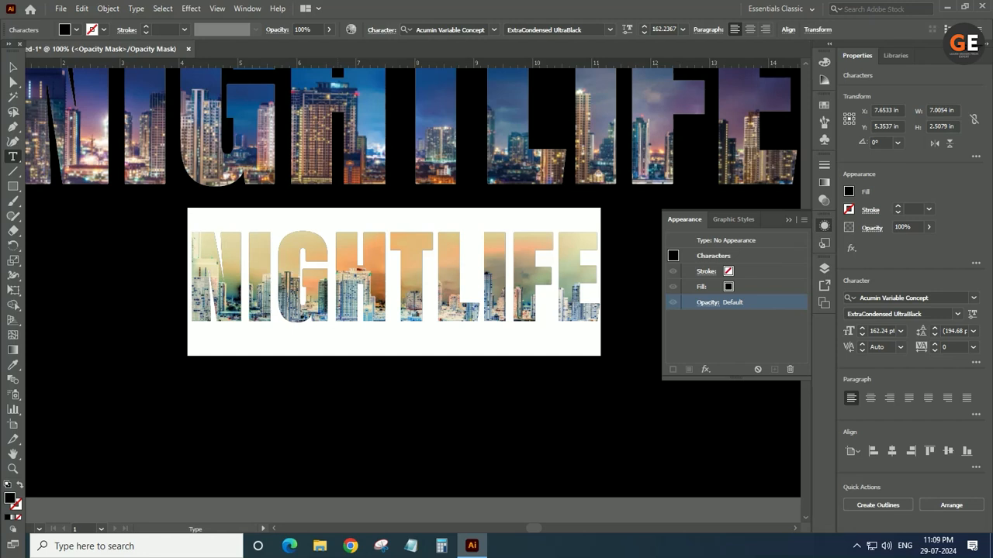
{"action": "type", "text": "CITY"}
{"action": "key", "text": "Escape"}
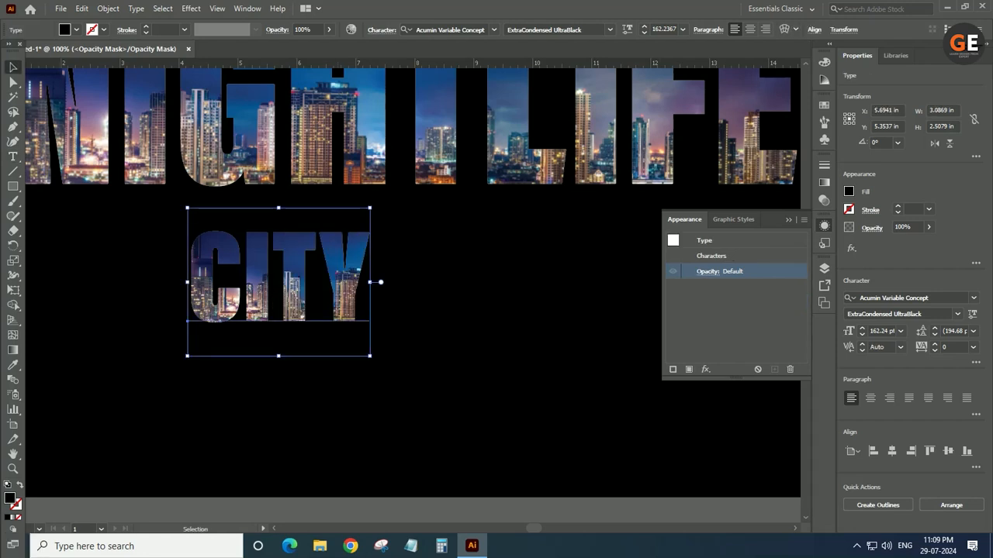
Step: Leave mask editing by returning to the CITY artwork's image content, and deselect everything
{"action": "left_click", "coordinate": [708, 272]}
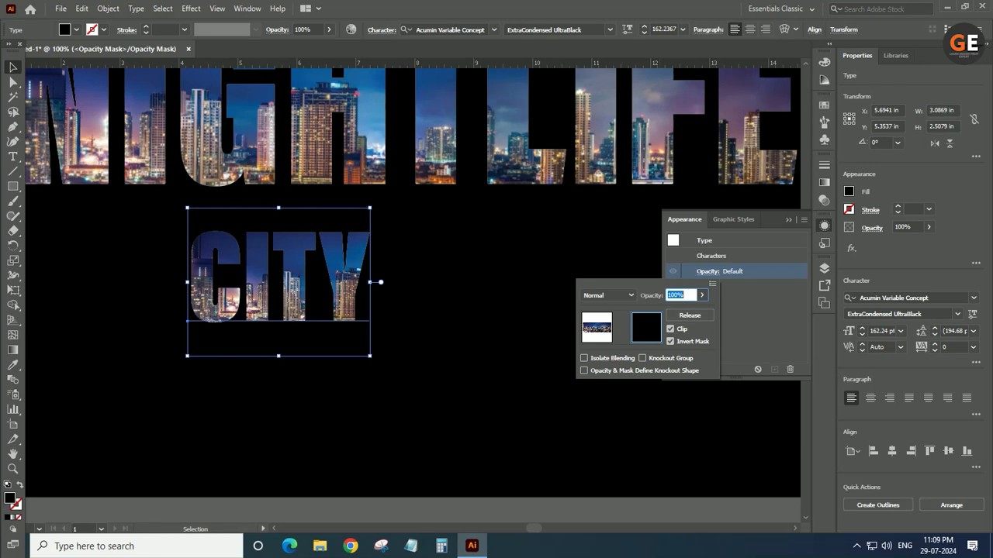
{"action": "left_click", "coordinate": [622, 327]}
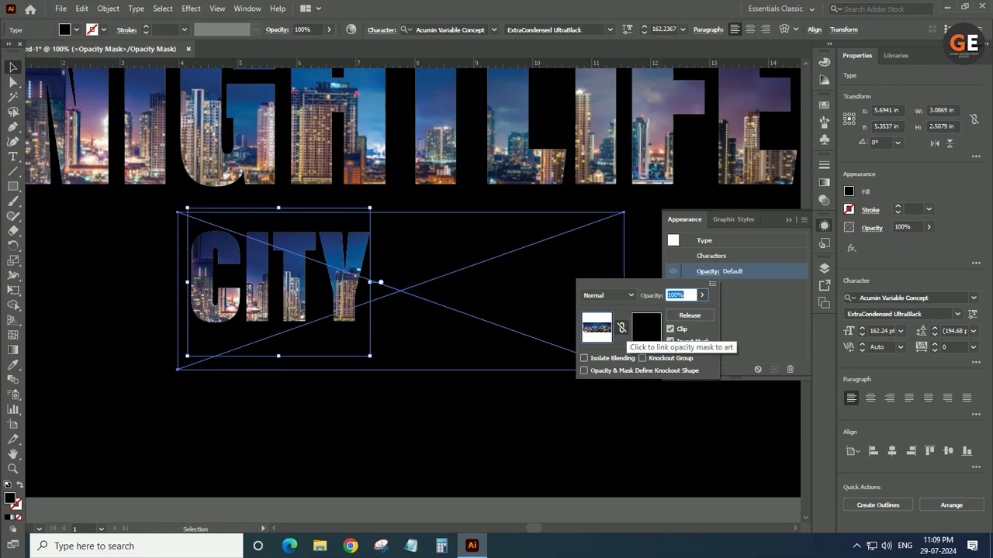
{"action": "key", "text": "Escape"}
{"action": "key", "text": "Escape"}
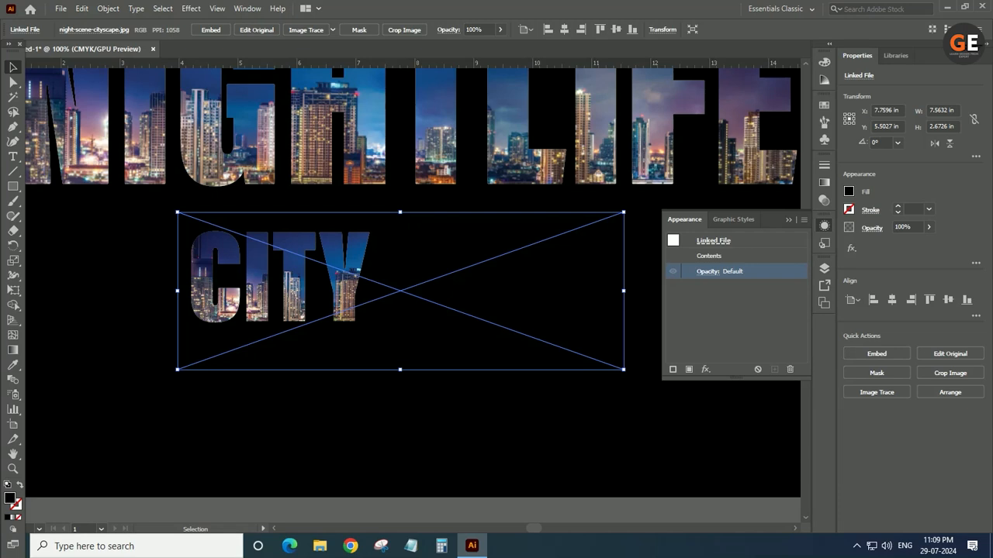
{"action": "key", "text": "ctrl+shift+a"}
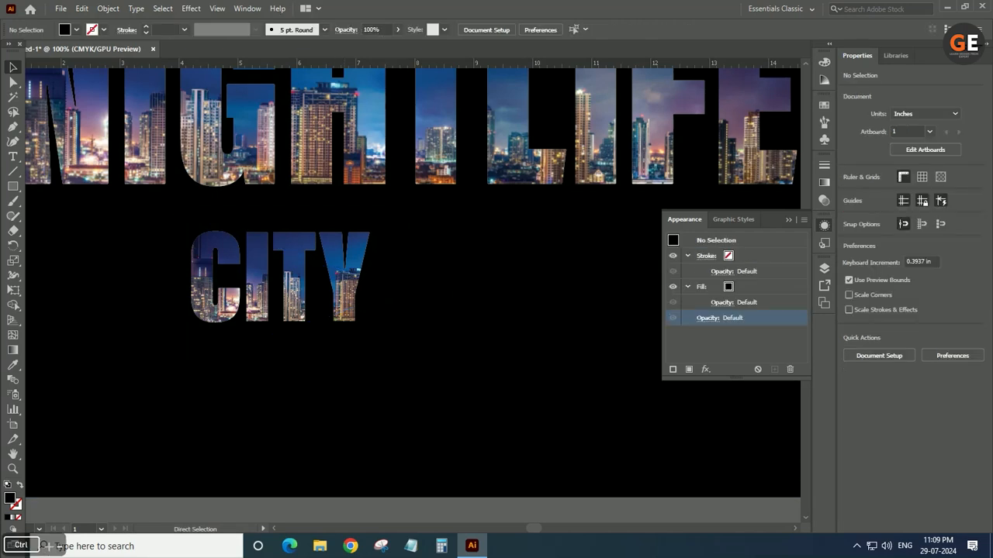
Step: Try to enlarge the masked CITY artwork from its lower corner, and undo the scaling
{"action": "key", "text": "ctrl+minus"}
{"action": "left_click_drag", "start_coordinate": [353, 281], "coordinate": [205, 279]}
{"action": "left_click", "coordinate": [206, 279]}
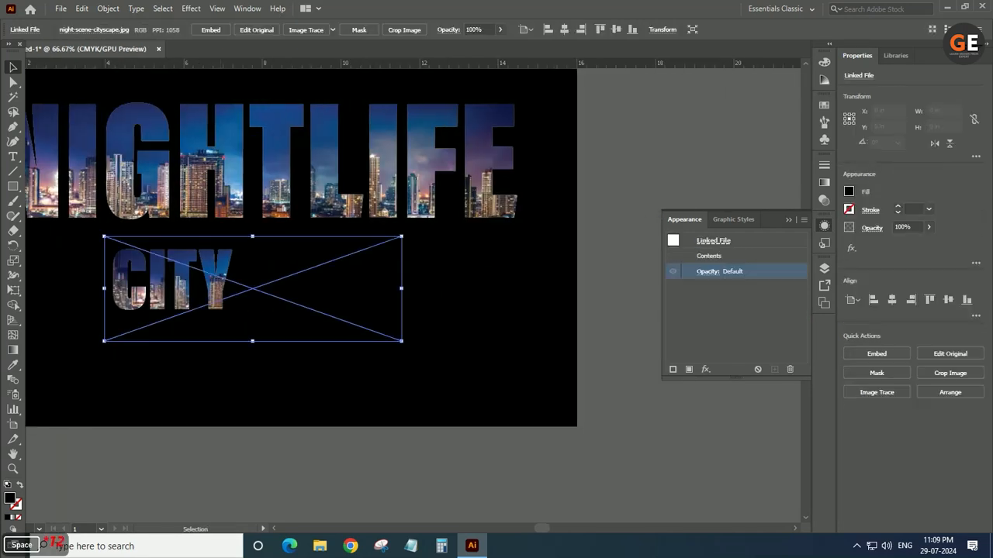
{"action": "left_click_drag", "start_coordinate": [401, 341], "coordinate": [544, 391]}
{"action": "key", "text": "ctrl+z"}
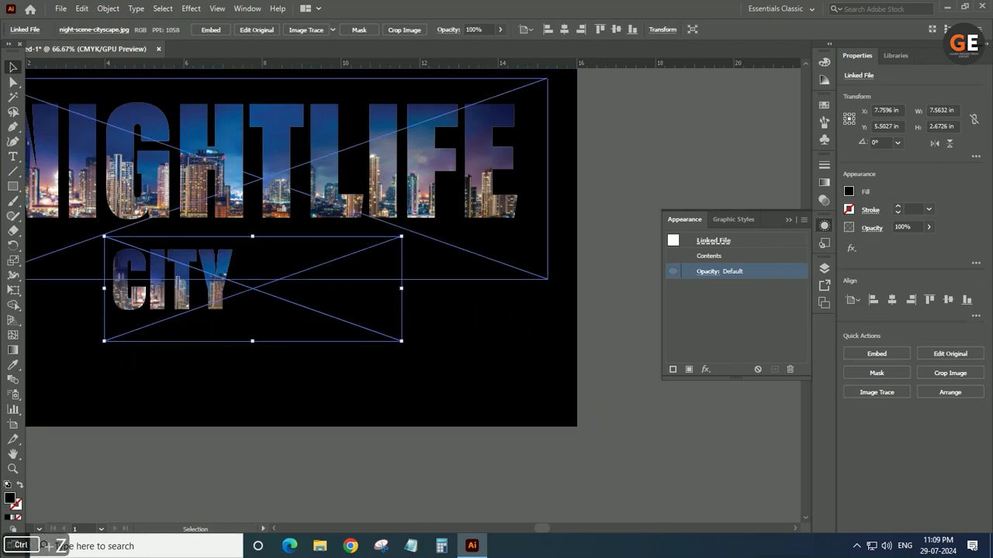
Step: Relink the opacity mask to the CITY image and enlarge the artwork to about 10.37 in wide below NIGHTLIFE
{"action": "left_click", "coordinate": [707, 271]}
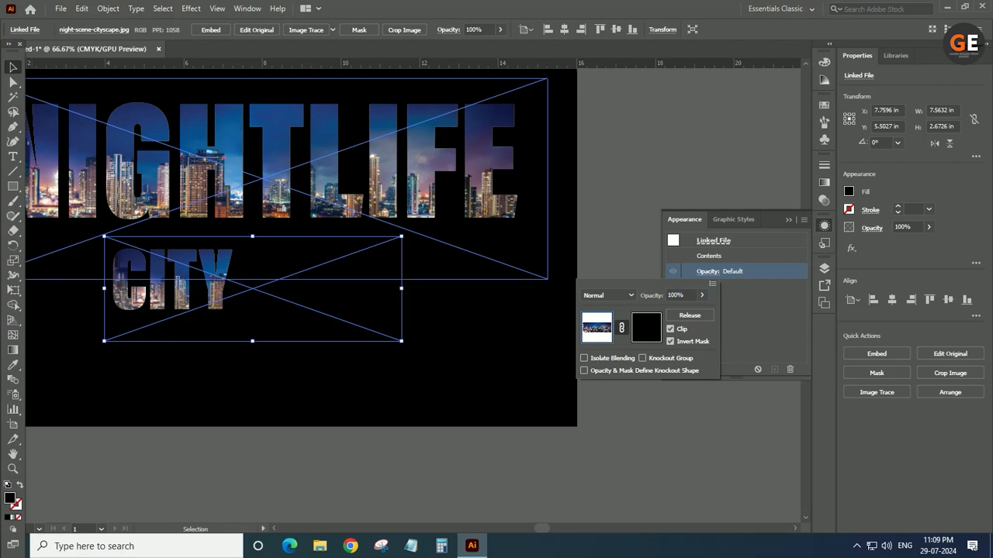
{"action": "left_click", "coordinate": [466, 325]}
{"action": "left_click_drag", "start_coordinate": [434, 326], "coordinate": [563, 383]}
{"action": "left_click", "coordinate": [268, 291]}
{"action": "left_click", "coordinate": [429, 426]}
{"action": "left_click_drag", "start_coordinate": [427, 423], "coordinate": [543, 426]}
{"action": "left_click_drag", "start_coordinate": [445, 312], "coordinate": [507, 313]}
{"action": "left_click", "coordinate": [528, 467]}
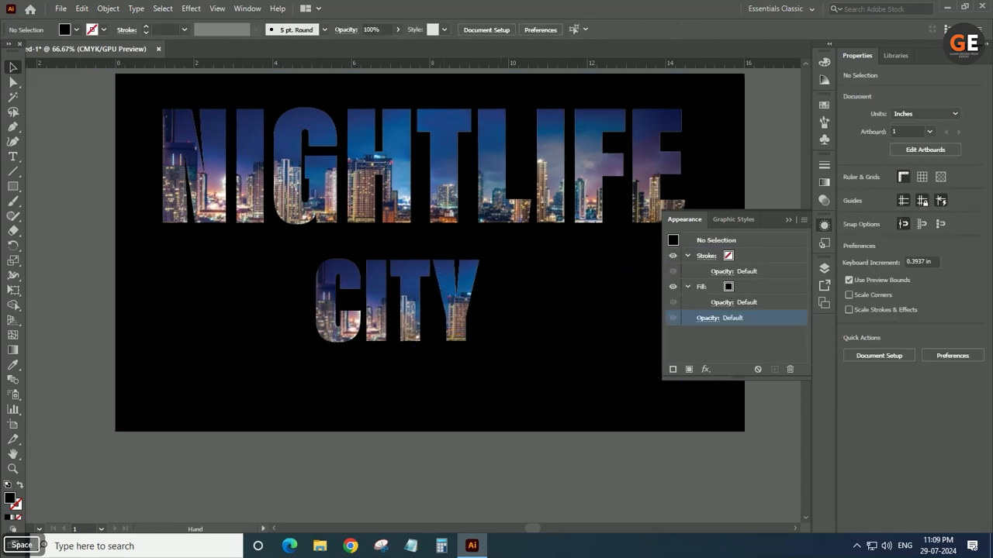
{"action": "left_click_drag", "start_coordinate": [527, 457], "coordinate": [440, 458]}
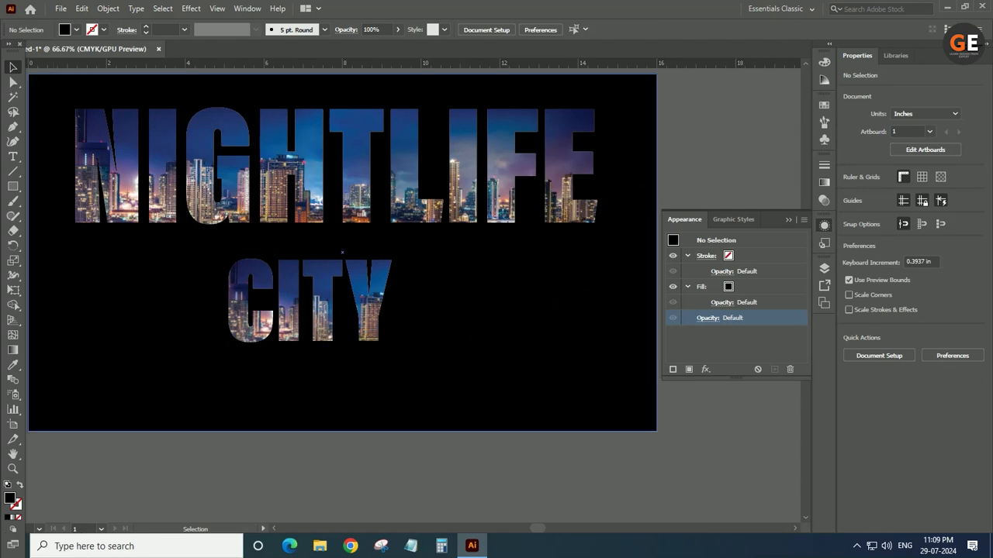
Step: Place the AdobeStock_624499925 image as a linked file and position it beside the CITY lettering
{"action": "left_click", "coordinate": [59, 9]}
{"action": "left_click", "coordinate": [85, 222]}
{"action": "left_click", "coordinate": [314, 97]}
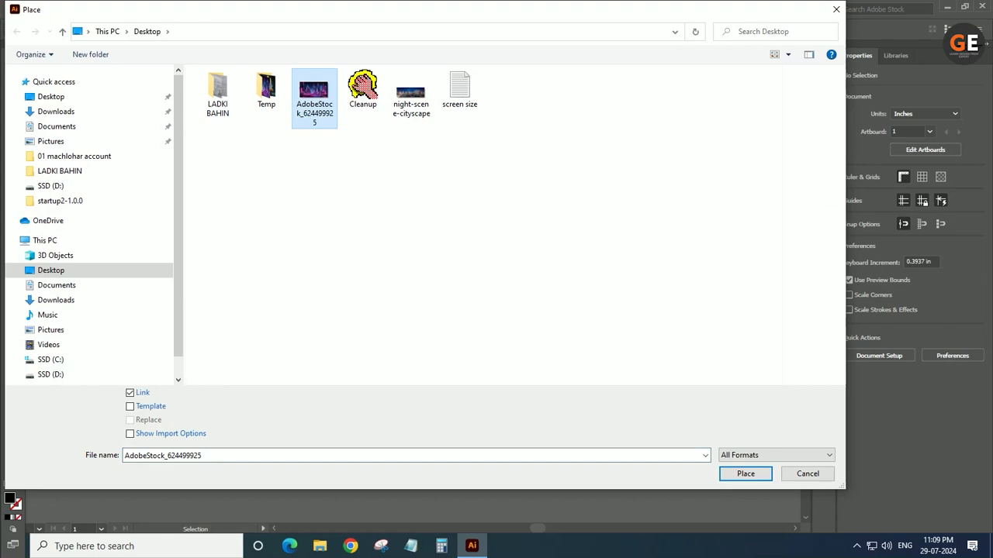
{"action": "key", "text": "Return"}
{"action": "left_click_drag", "start_coordinate": [422, 267], "coordinate": [586, 358]}
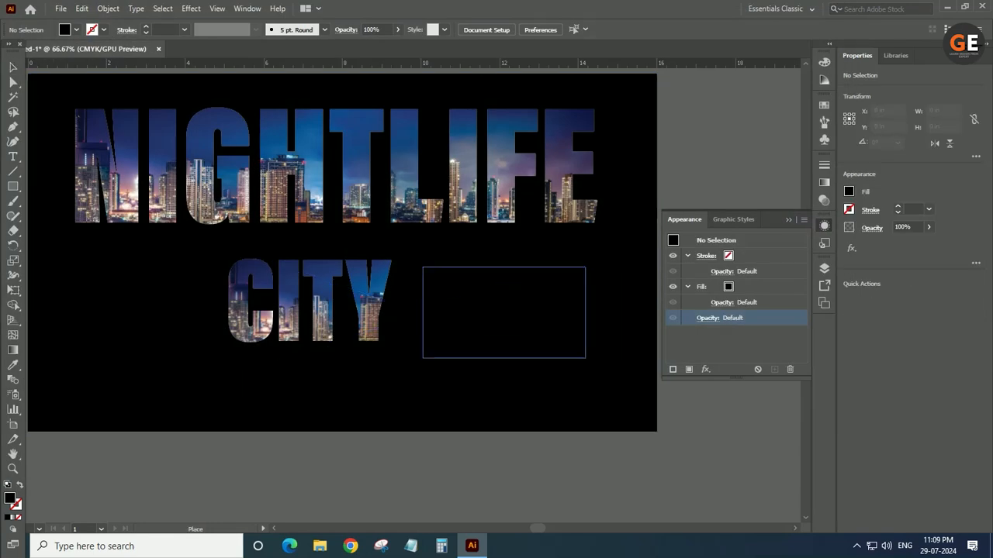
{"action": "left_click_drag", "start_coordinate": [497, 326], "coordinate": [127, 317]}
Step: Release the opacity mask of the CITY artwork and delete its night-scene-cityscape image
{"action": "left_click_drag", "start_coordinate": [216, 242], "coordinate": [623, 384]}
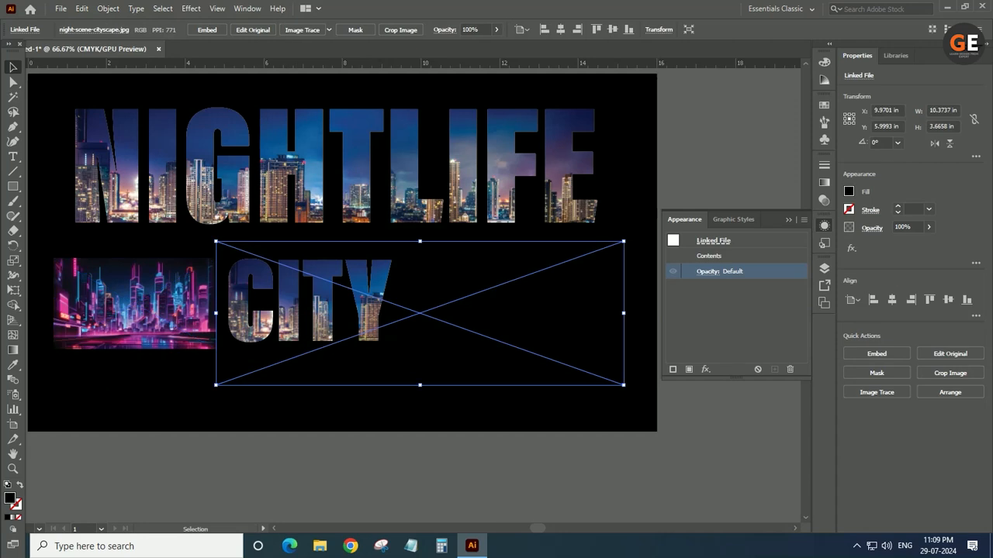
{"action": "left_click", "coordinate": [707, 272]}
{"action": "left_click", "coordinate": [689, 315]}
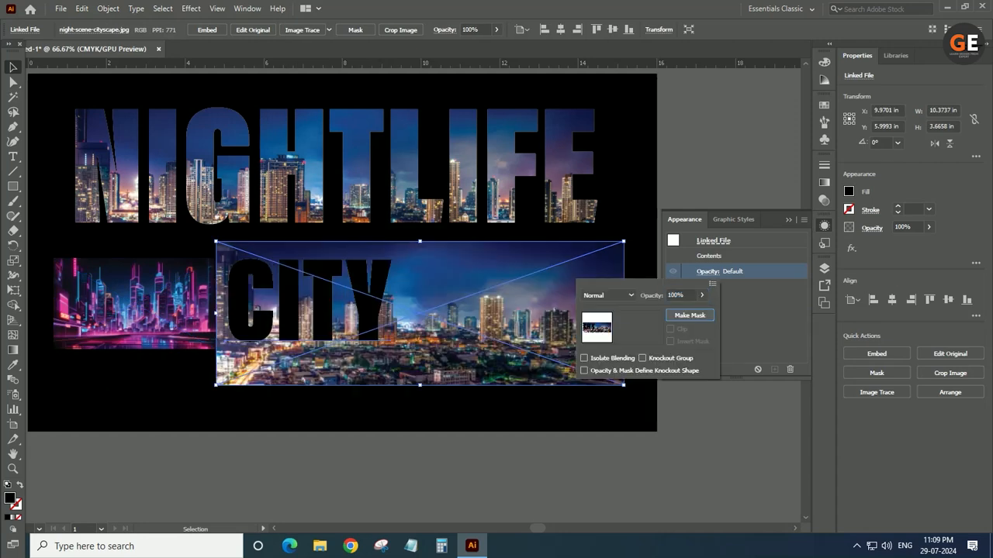
{"action": "left_click", "coordinate": [594, 458]}
{"action": "left_click", "coordinate": [574, 374]}
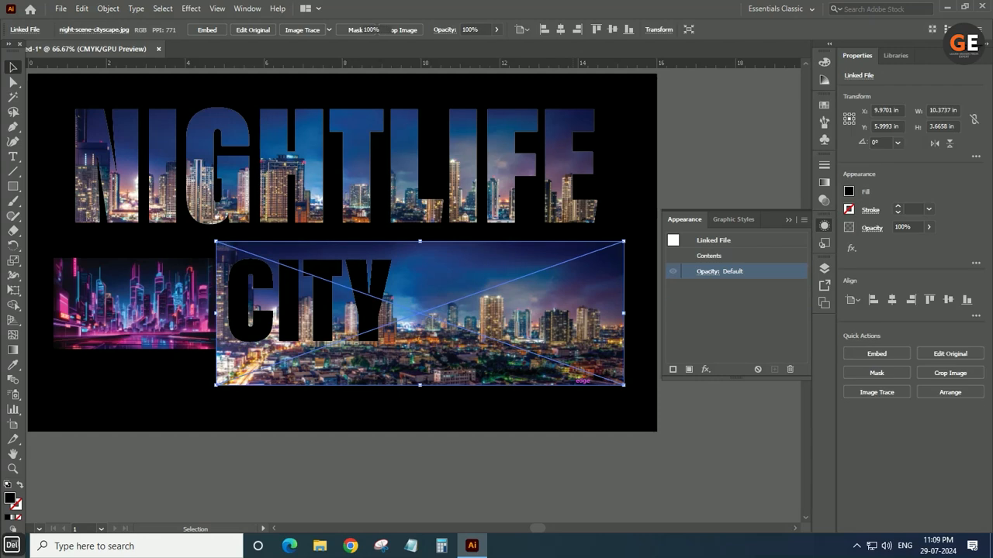
{"action": "key", "text": "Delete"}
Step: Change the fill of the released CITY text to white
{"action": "left_click", "coordinate": [266, 310]}
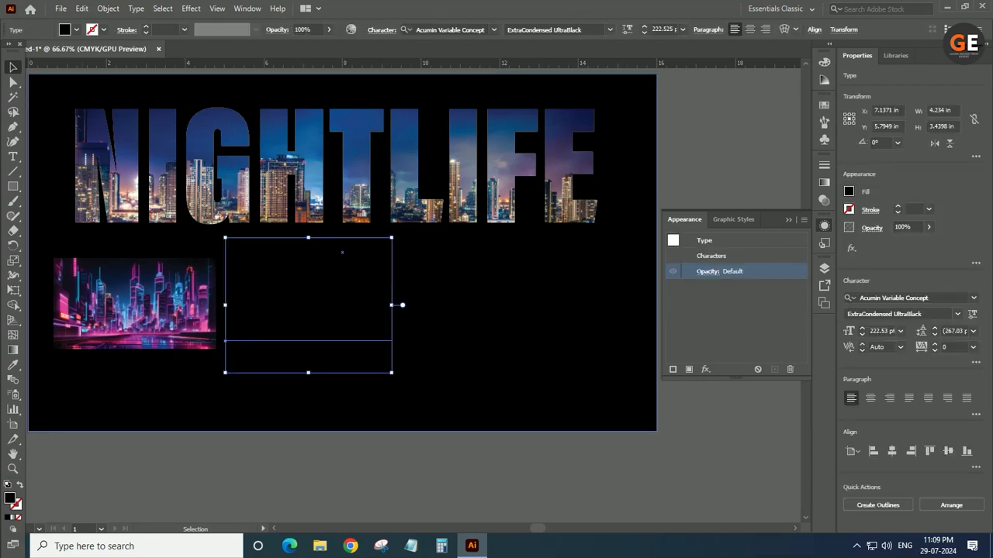
{"action": "left_click", "coordinate": [849, 192]}
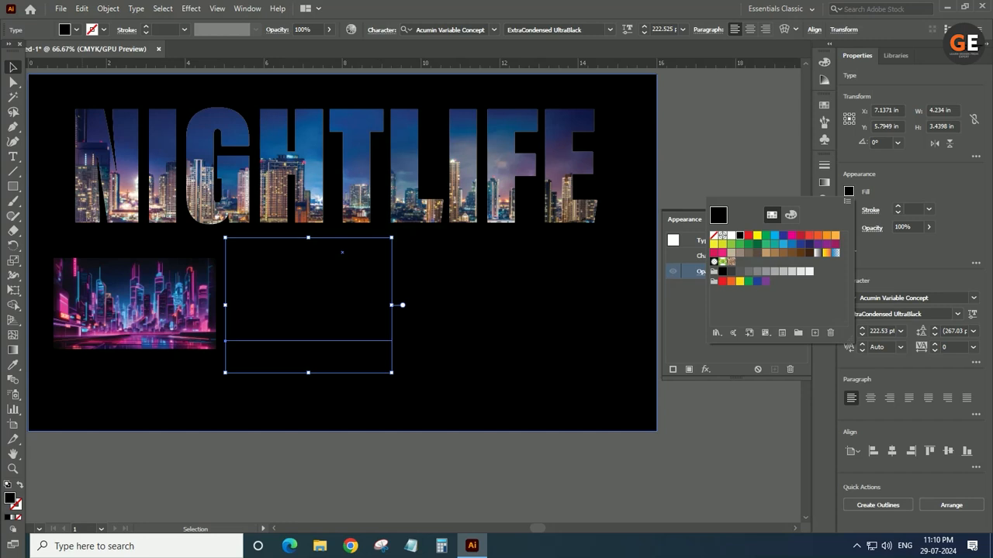
{"action": "left_click", "coordinate": [731, 235]}
{"action": "left_click", "coordinate": [480, 475]}
Step: Move the neon city image over the CITY text, enlarge it to about 5.46 in wide, and bring it forward
{"action": "left_click_drag", "start_coordinate": [163, 307], "coordinate": [345, 302]}
{"action": "left_click_drag", "start_coordinate": [398, 344], "coordinate": [423, 358]}
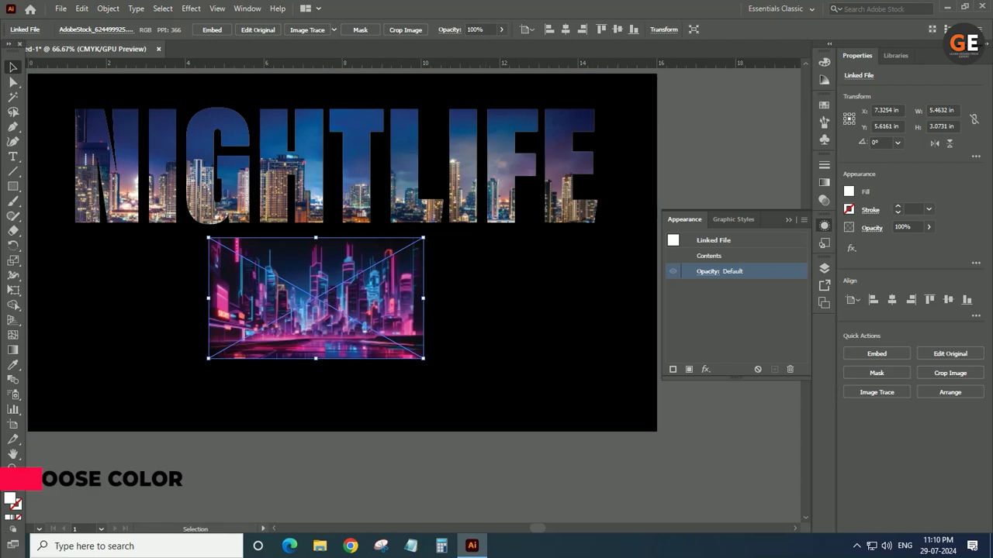
{"action": "right_click", "coordinate": [391, 281]}
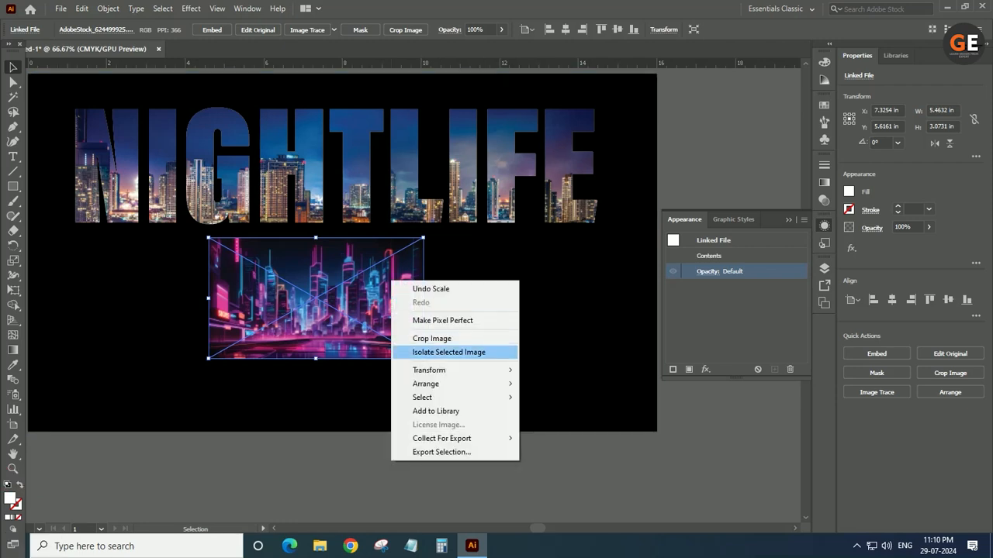
{"action": "mouse_move", "coordinate": [458, 384]}
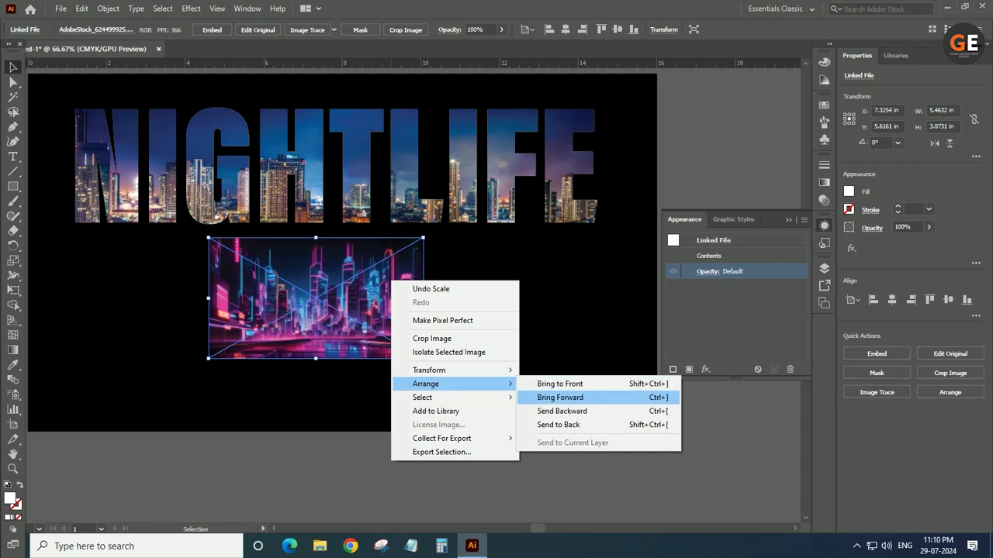
{"action": "left_click", "coordinate": [561, 397]}
{"action": "key", "text": "ctrl+shift+a"}
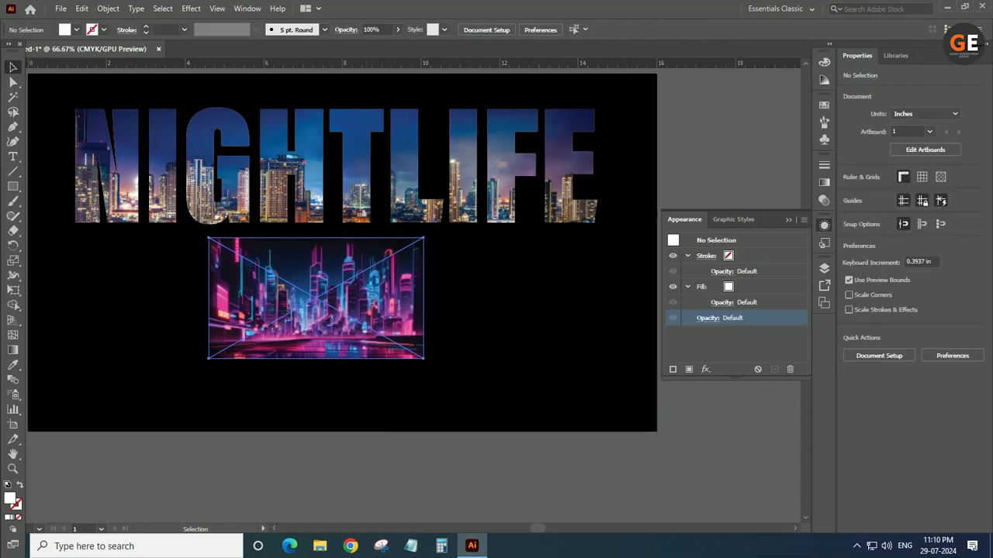
Step: Send the neon city image and the black background rectangle to the back, behind the CITY text
{"action": "left_click", "coordinate": [392, 281]}
{"action": "left_click", "coordinate": [481, 302], "text": "shift"}
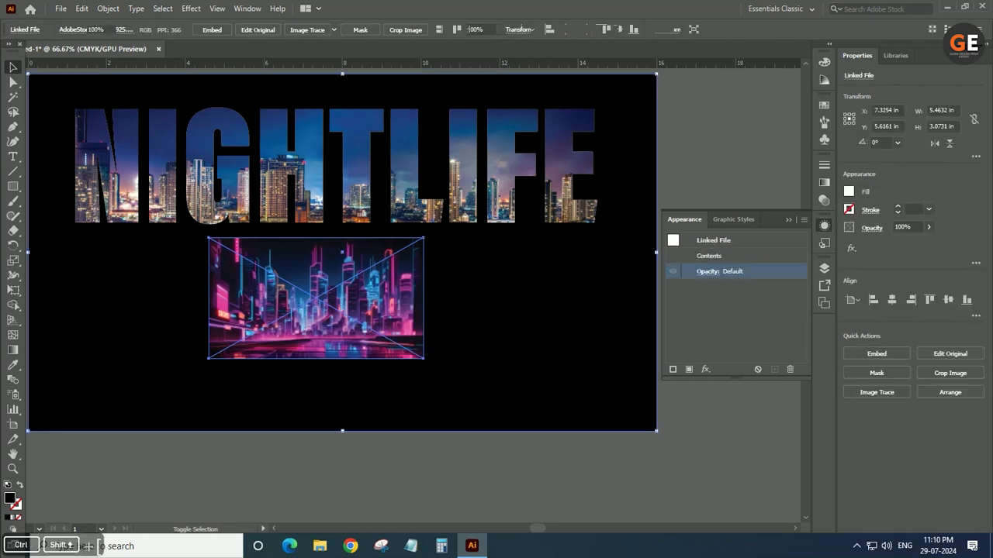
{"action": "key", "text": "ctrl+shift+["}
{"action": "left_click", "coordinate": [466, 473]}
{"action": "left_click", "coordinate": [320, 303]}
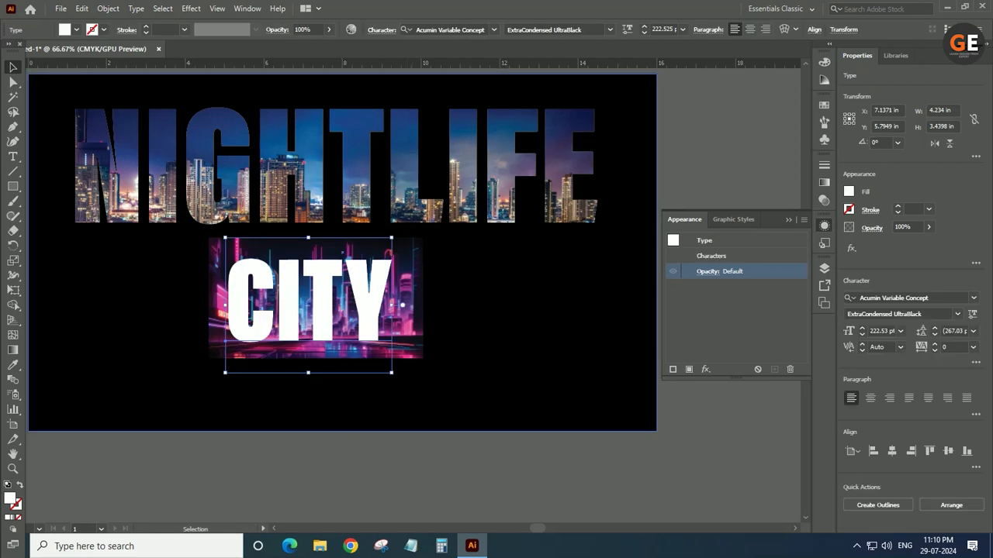
{"action": "left_click", "coordinate": [466, 473]}
Step: Make an opacity mask from the white CITY text and the neon city image
{"action": "left_click", "coordinate": [407, 333]}
{"action": "left_click", "coordinate": [368, 315], "text": "shift"}
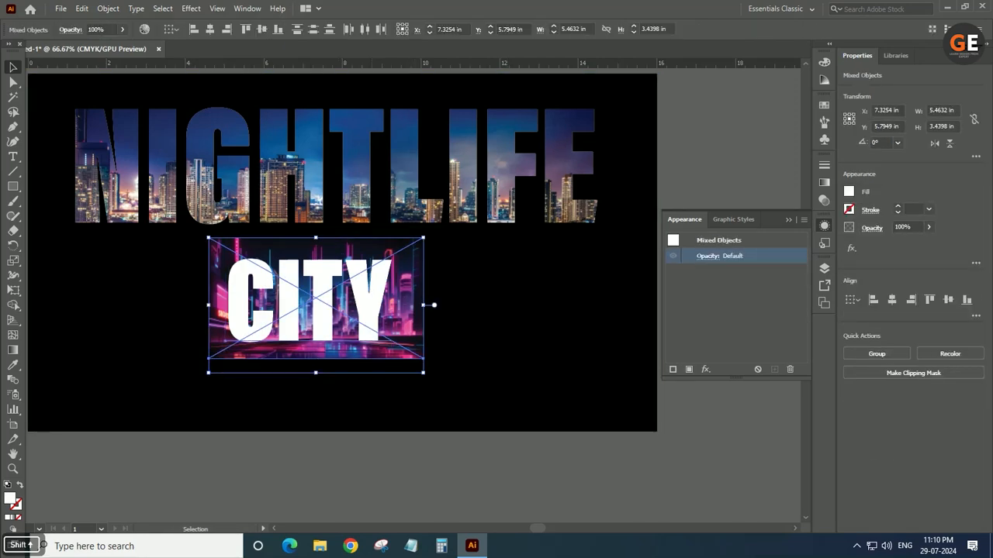
{"action": "left_click", "coordinate": [707, 256]}
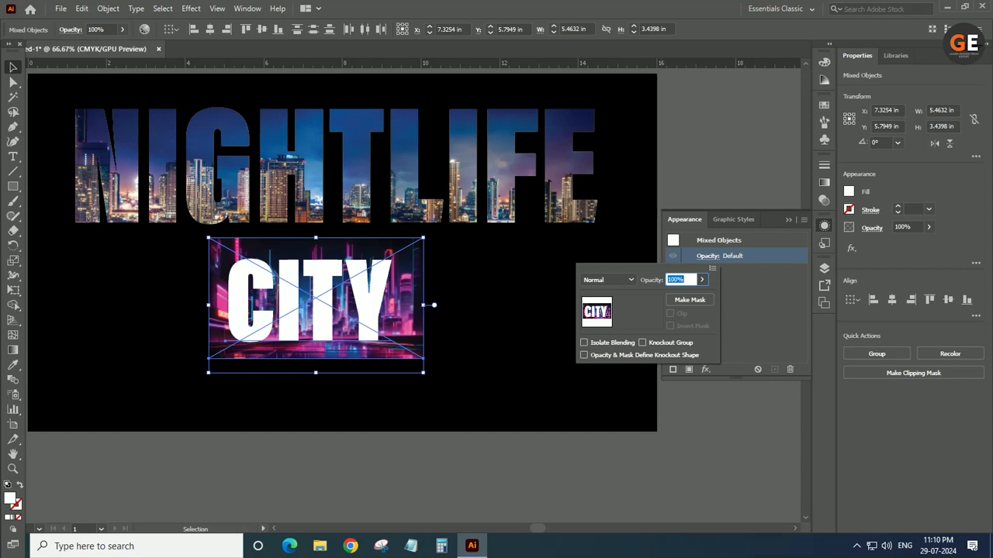
{"action": "left_click", "coordinate": [690, 300]}
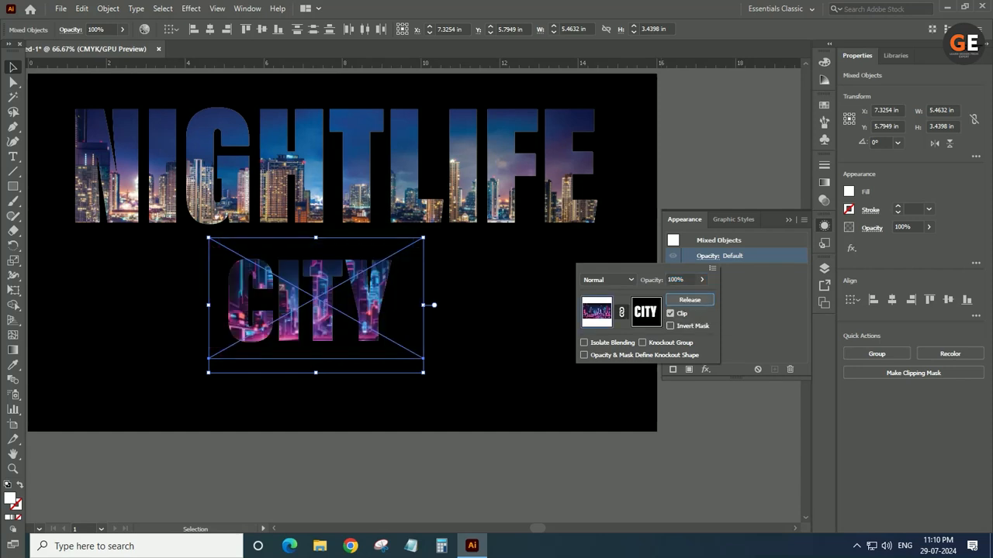
{"action": "left_click", "coordinate": [508, 330]}
{"action": "left_click", "coordinate": [508, 330]}
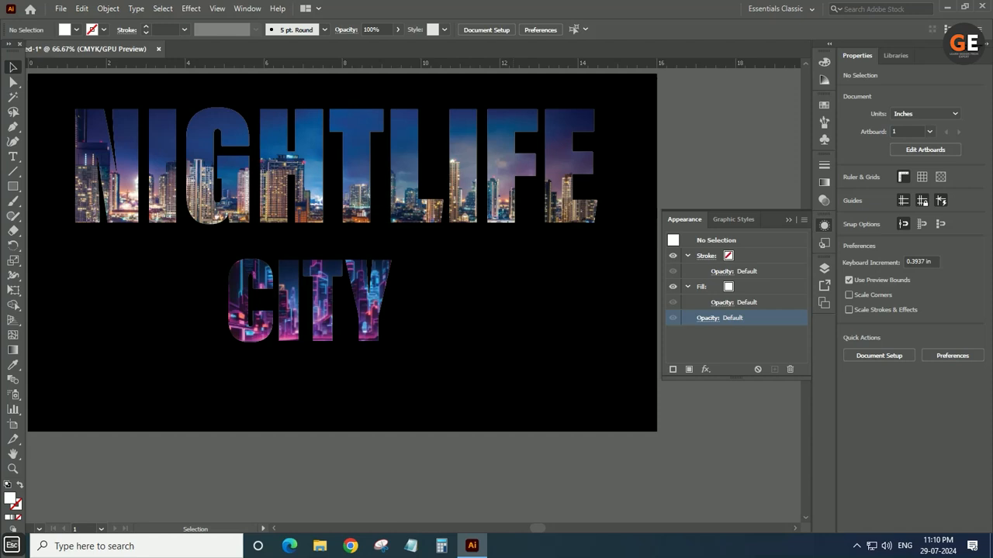
Step: Unlink the CITY opacity mask from the neon city image
{"action": "left_click", "coordinate": [329, 306]}
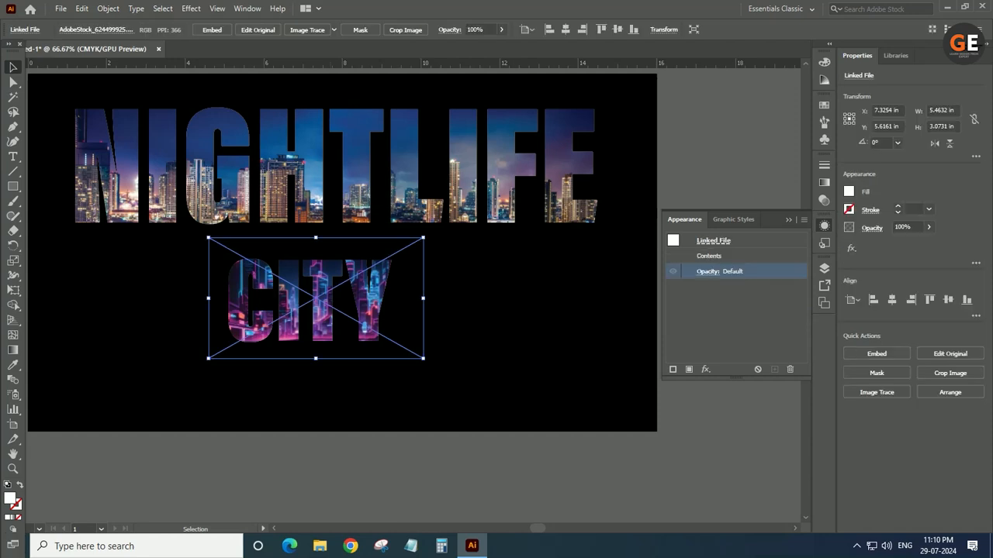
{"action": "left_click", "coordinate": [708, 271]}
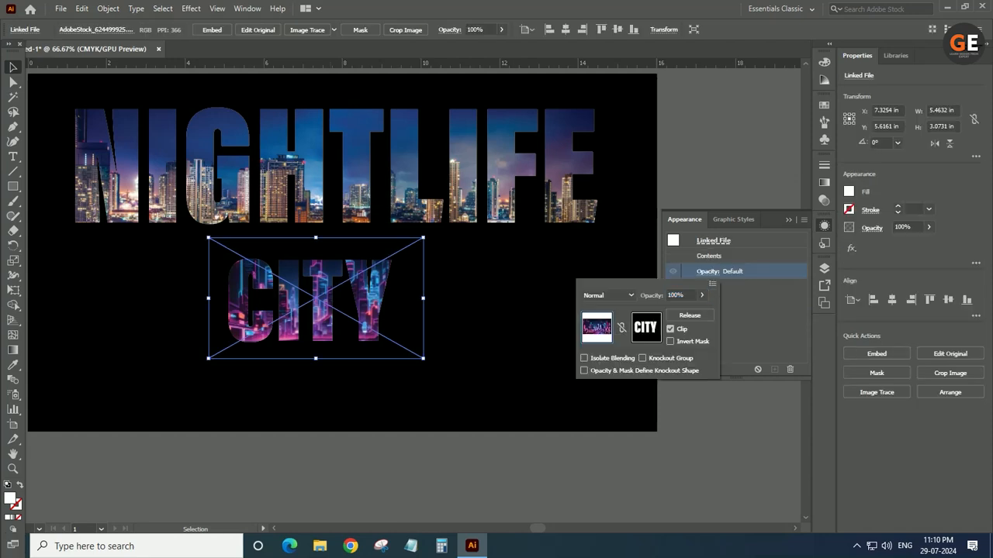
{"action": "key", "text": "Escape"}
Step: Reposition the neon city image within the stationary CITY lettering, placing its center at X 7.3559 in and Y 5.6161 in
{"action": "left_click_drag", "start_coordinate": [403, 345], "coordinate": [388, 345]}
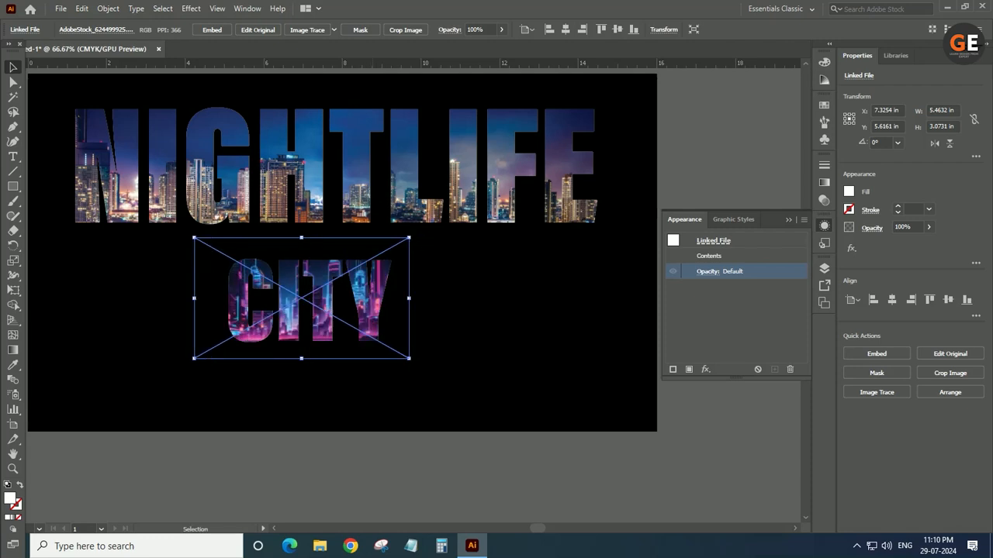
{"action": "key", "text": "Right"}
{"action": "key", "text": "Down"}
{"action": "key", "text": "Down"}
{"action": "key", "text": "Up"}
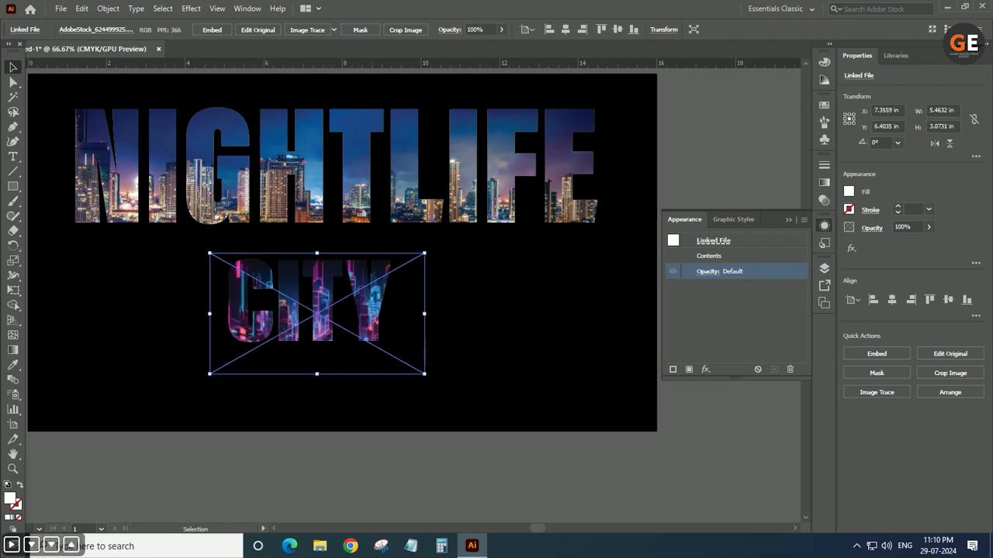
{"action": "key", "text": "shift+Up"}
{"action": "key", "text": "shift+Up"}
{"action": "key", "text": "shift+Up"}
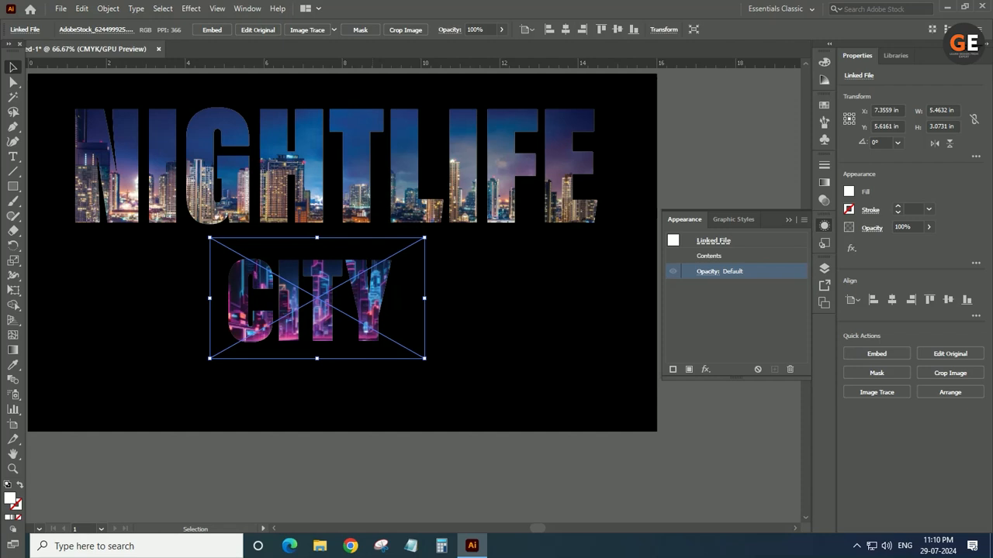
{"action": "left_click", "coordinate": [465, 387]}
Step: Align the neon CITY image and the NIGHTLIFE image to their shared horizontal center
{"action": "left_click", "coordinate": [322, 299]}
{"action": "left_click", "coordinate": [343, 178], "text": "shift"}
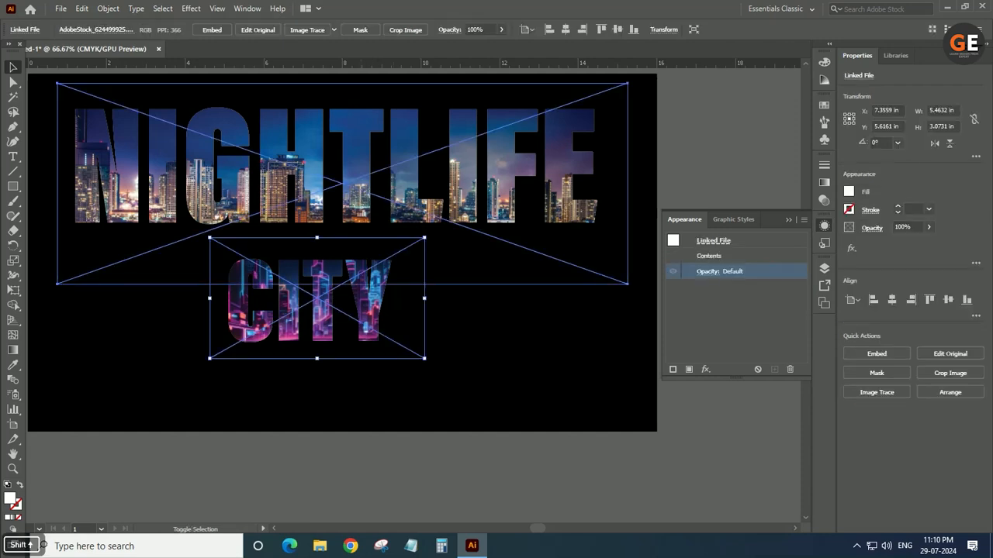
{"action": "left_click", "coordinate": [526, 31]}
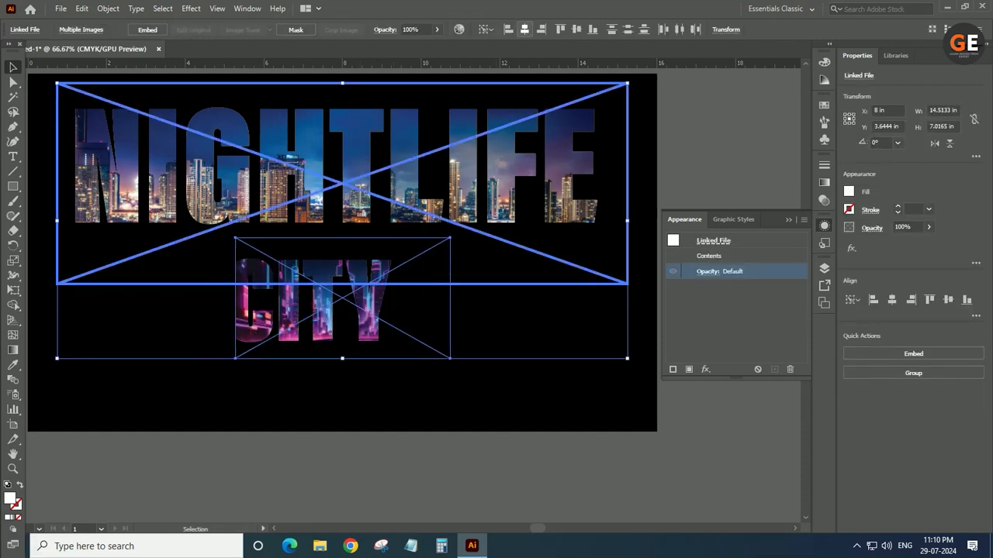
{"action": "key", "text": "Escape"}
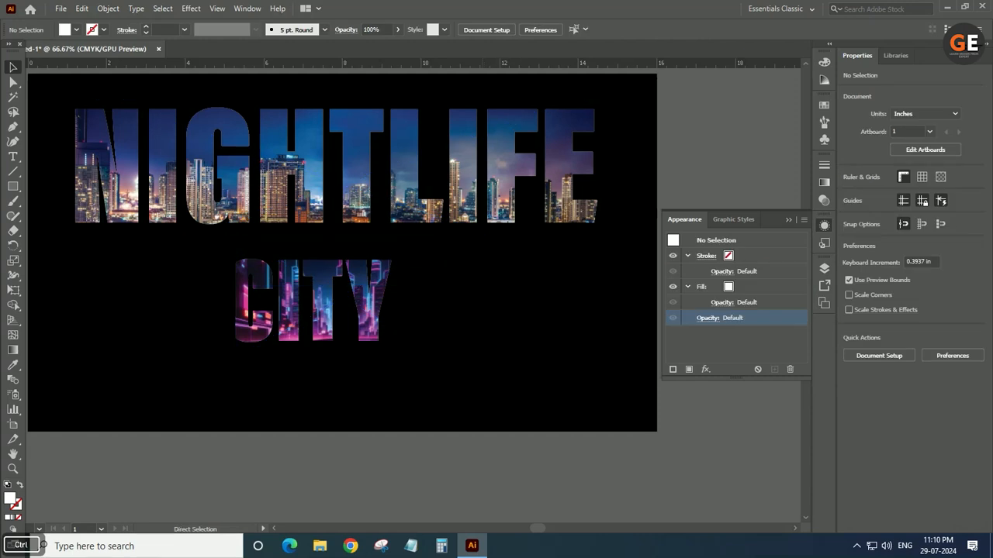
Step: Nudge the NIGHTLIFE and CITY images together slightly down on the black background
{"action": "key", "text": "ctrl+minus"}
{"action": "left_click_drag", "start_coordinate": [342, 256], "coordinate": [342, 284]}
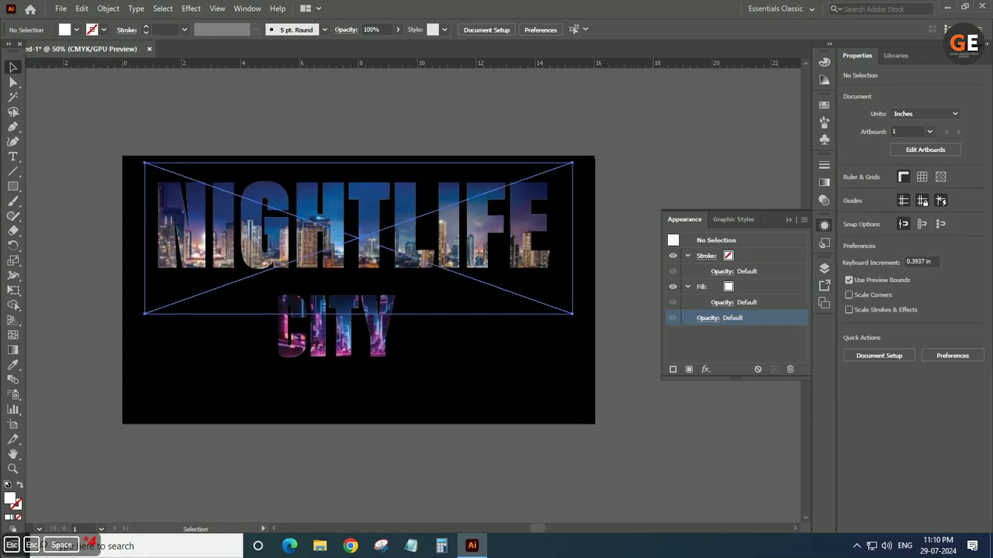
{"action": "left_click", "coordinate": [349, 245]}
{"action": "left_click", "coordinate": [349, 326], "text": "shift"}
{"action": "key", "text": "Down"}
{"action": "key", "text": "Down"}
{"action": "key", "text": "Down"}
{"action": "key", "text": "Up"}
{"action": "key", "text": "Up"}
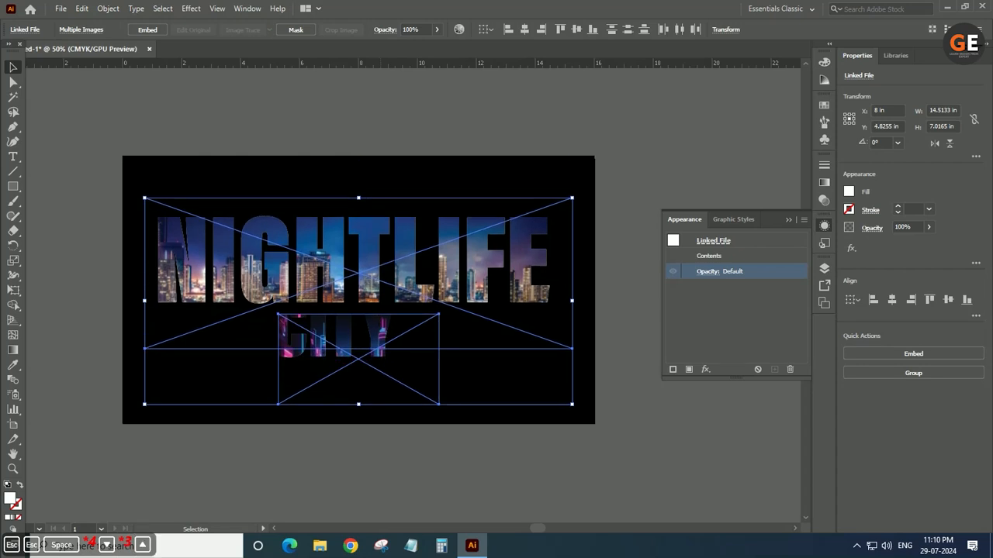
{"action": "left_click", "coordinate": [465, 461]}
{"action": "key", "text": "Escape"}
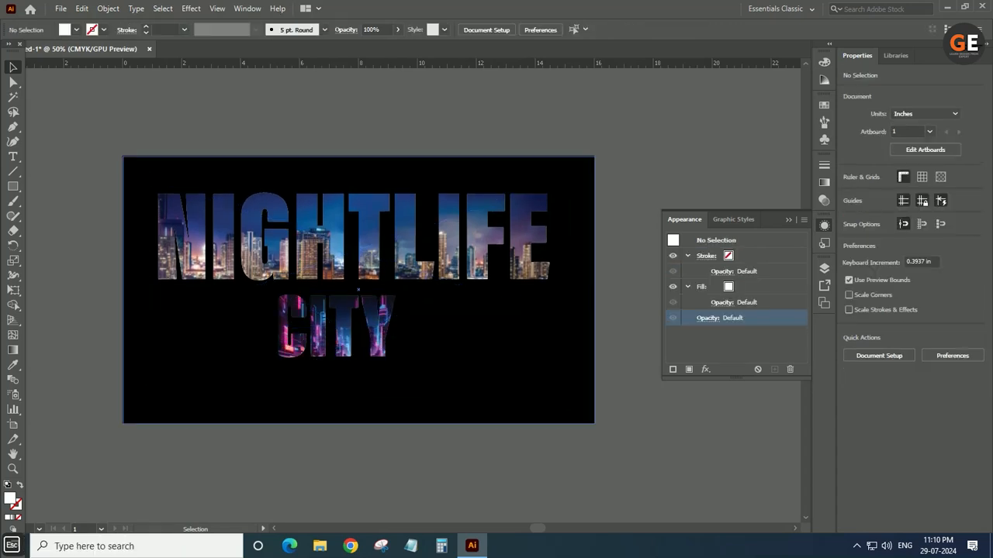
Step: Select the black background rectangle behind the lettering and change its fill to dark purple
{"action": "left_click", "coordinate": [466, 403]}
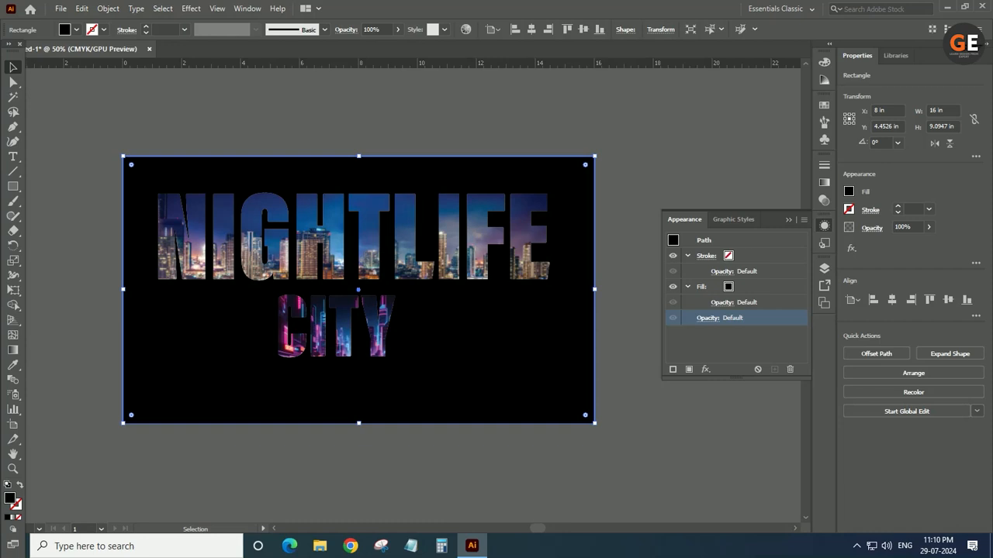
{"action": "left_click", "coordinate": [465, 461]}
{"action": "left_click", "coordinate": [466, 403]}
{"action": "key", "text": "F6"}
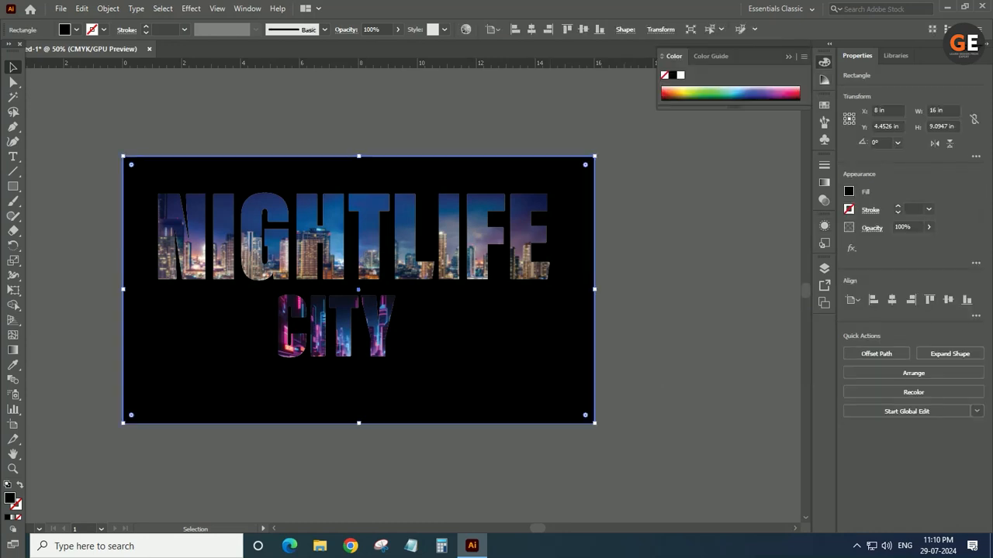
{"action": "left_click", "coordinate": [771, 98]}
{"action": "left_click", "coordinate": [771, 95]}
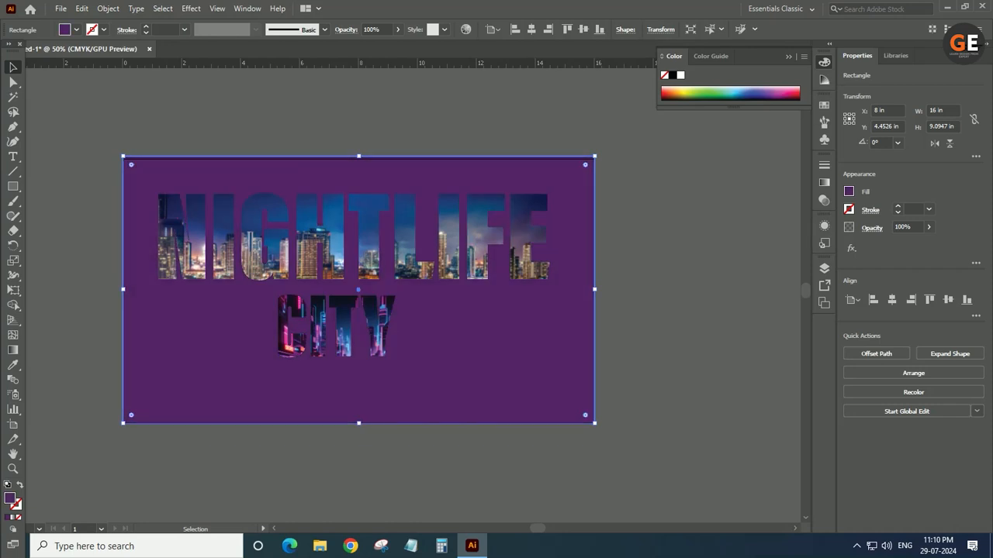
Step: Try green, orange, violet and dark red fills on the background rectangle
{"action": "left_click", "coordinate": [763, 95]}
{"action": "left_click", "coordinate": [753, 94]}
{"action": "left_click", "coordinate": [721, 92]}
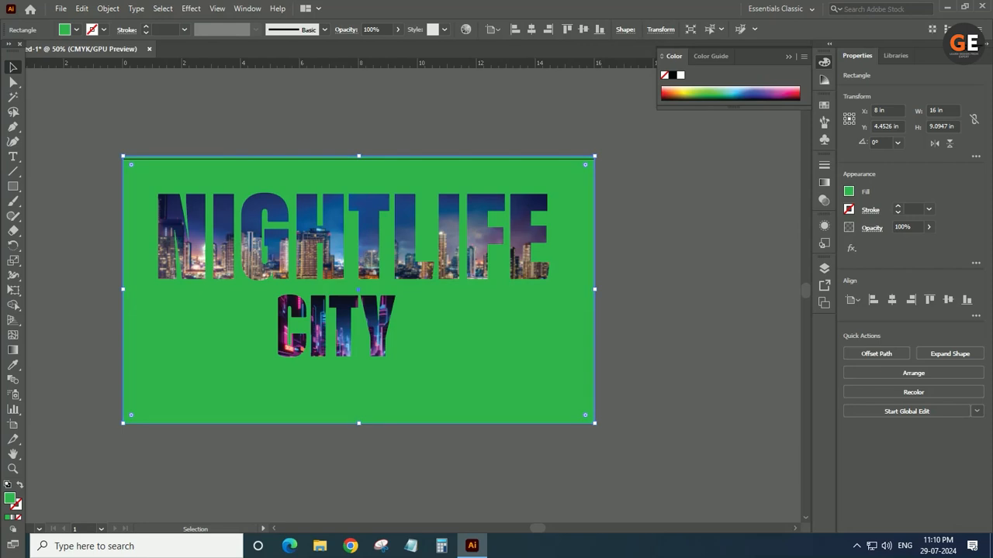
{"action": "left_click", "coordinate": [674, 97]}
{"action": "left_click", "coordinate": [673, 93]}
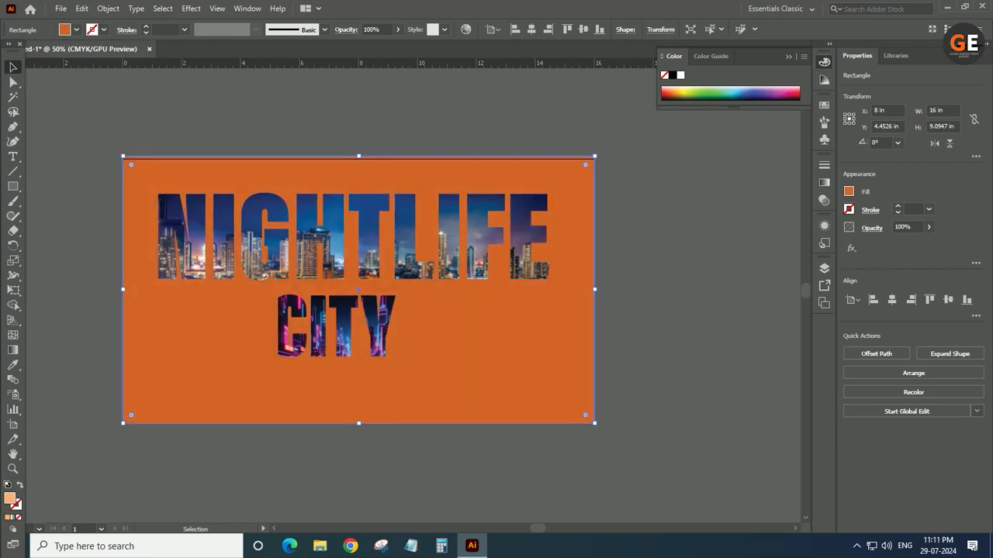
{"action": "left_click", "coordinate": [761, 94]}
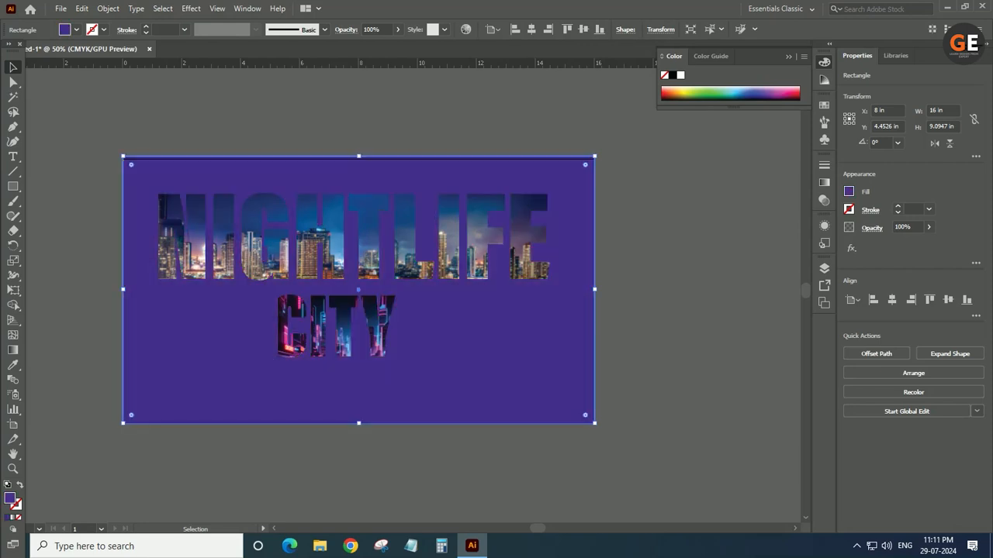
{"action": "left_click", "coordinate": [796, 98]}
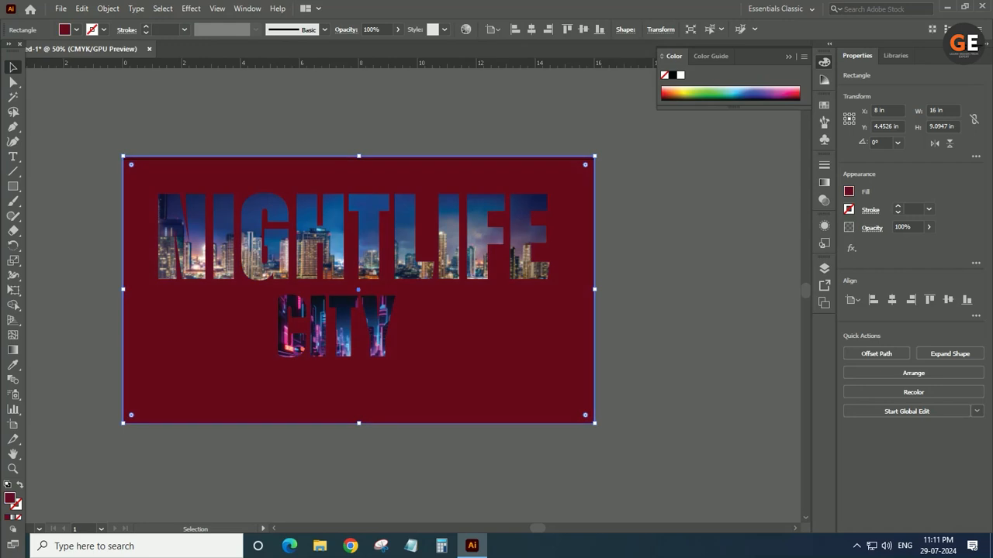
Step: Fill the background rectangle behind NIGHTLIFE and CITY with medium blue and deselect it
{"action": "left_click", "coordinate": [748, 93]}
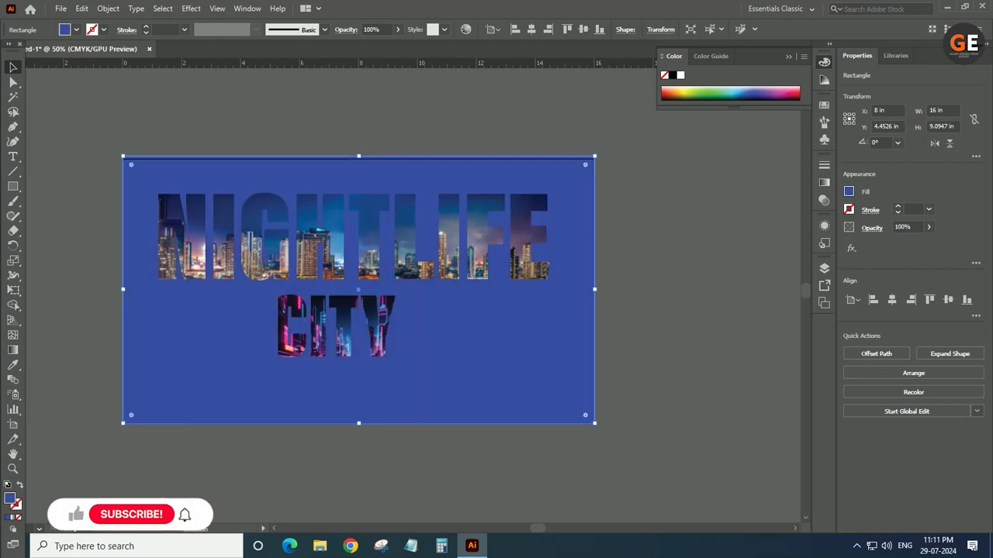
{"action": "left_click", "coordinate": [99, 518]}
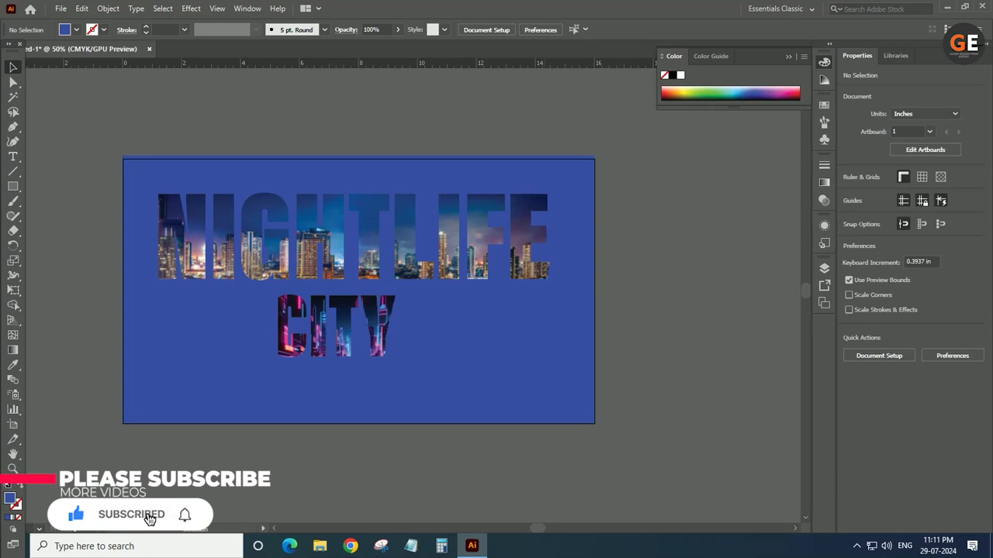
{"action": "left_click", "coordinate": [856, 546]}
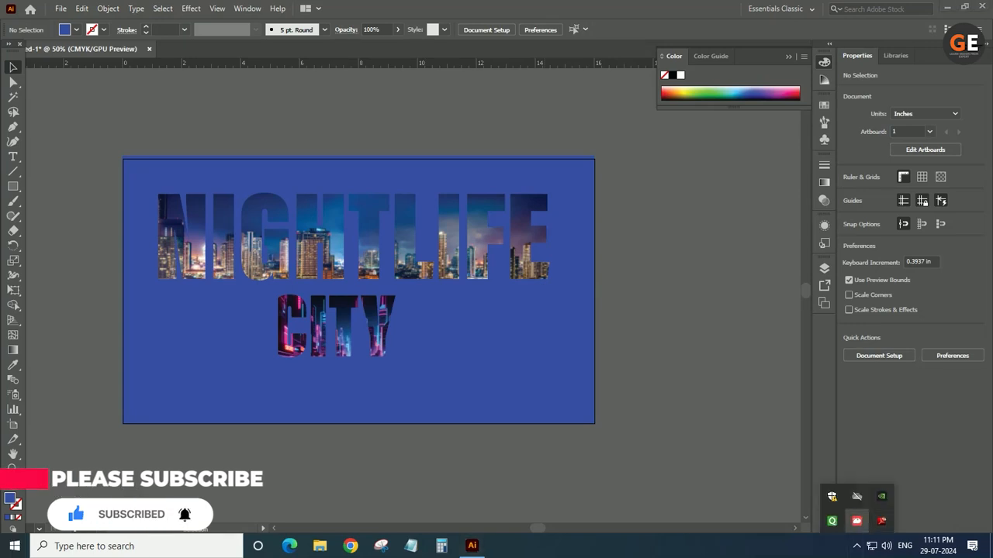